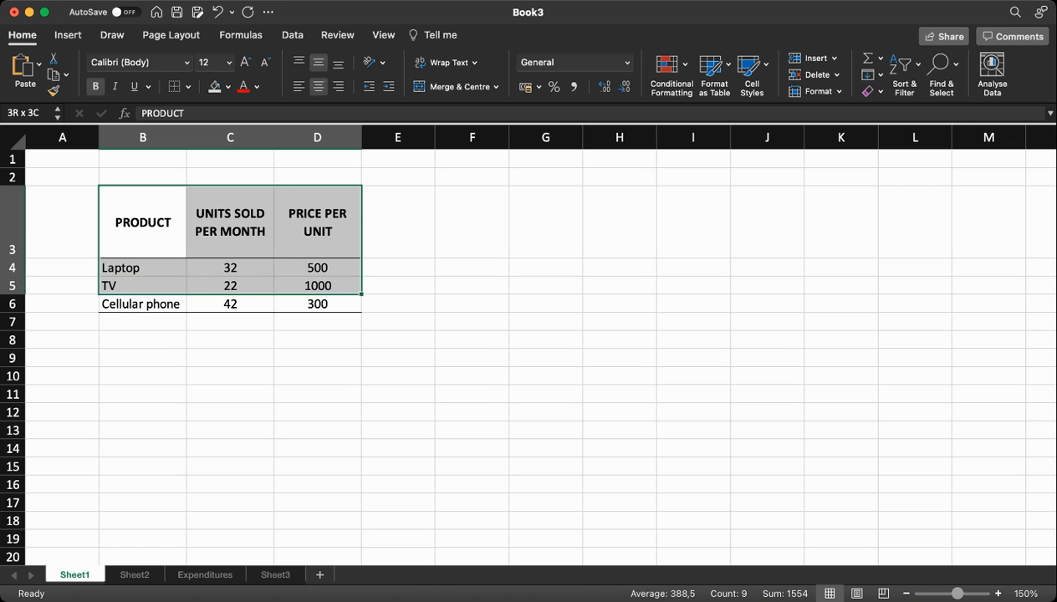
Examine the product table's Product, Units Sold Per Month and Price Per Unit columns, including the Laptop row's entries
key(shift+Down)
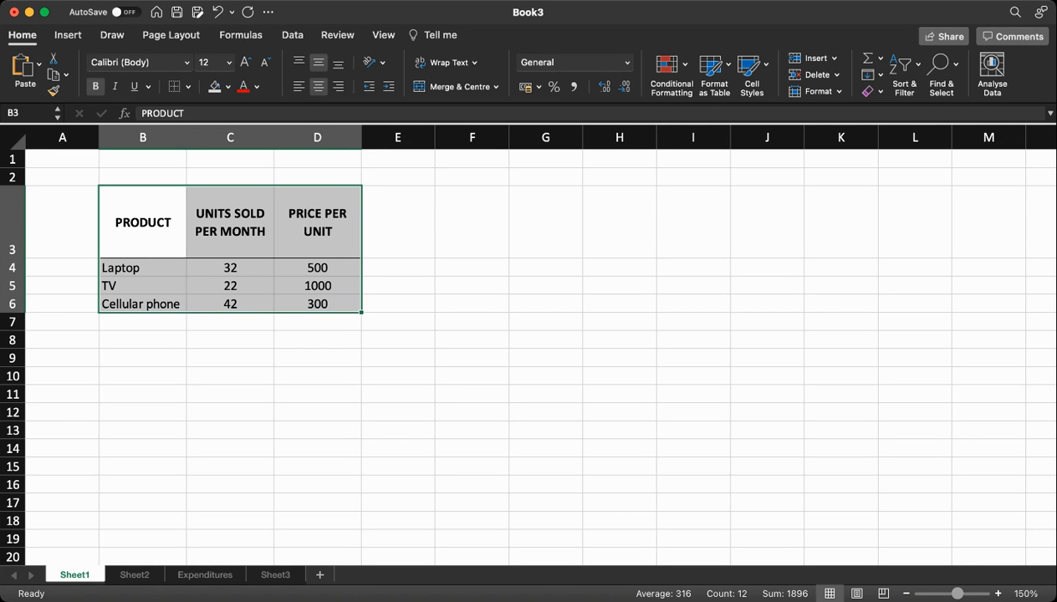
click(471, 448)
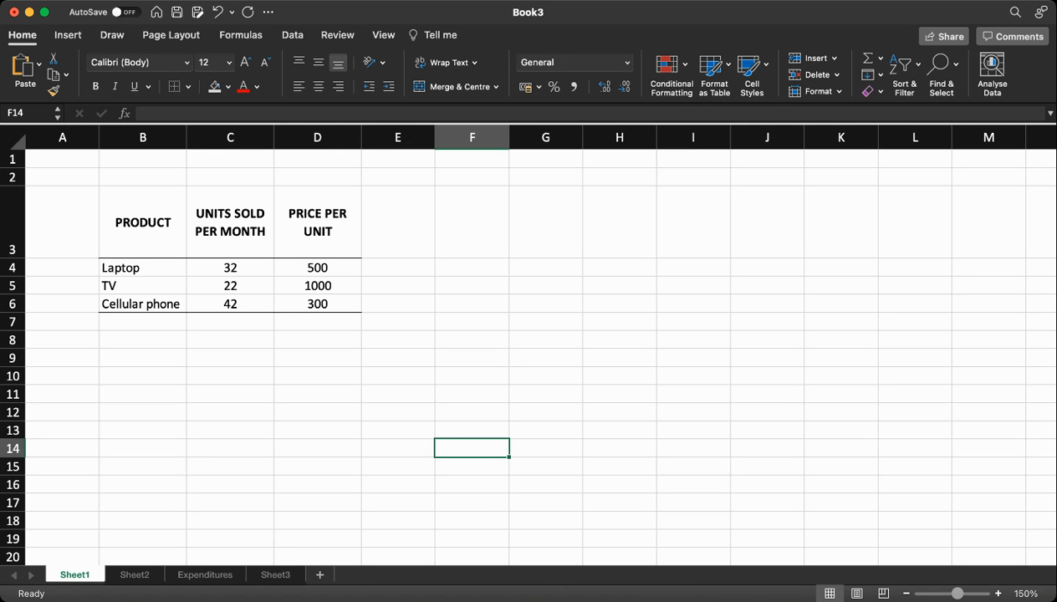
click(142, 137)
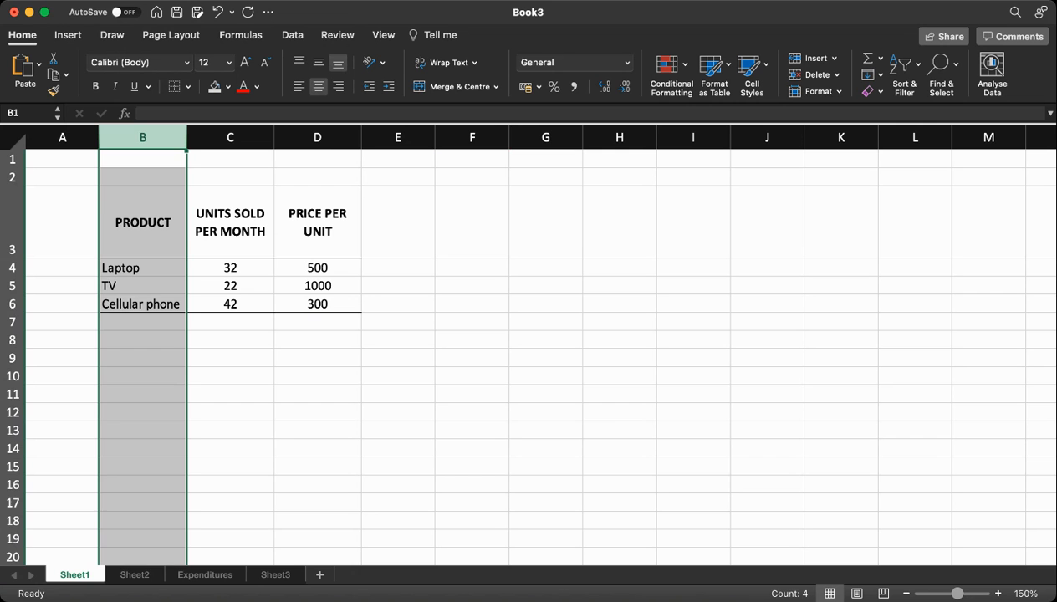
click(142, 222)
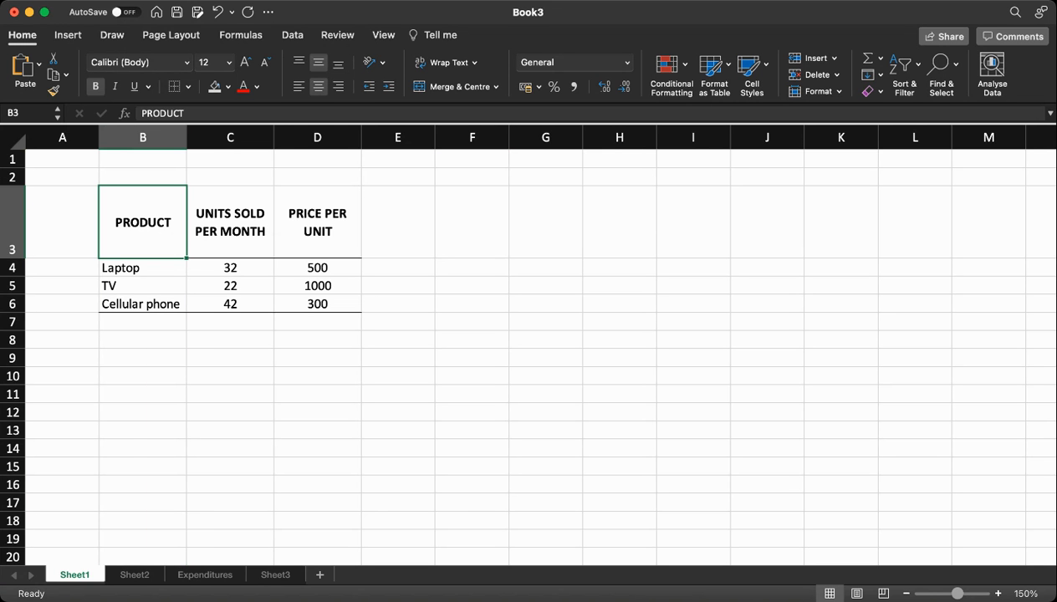
click(142, 267)
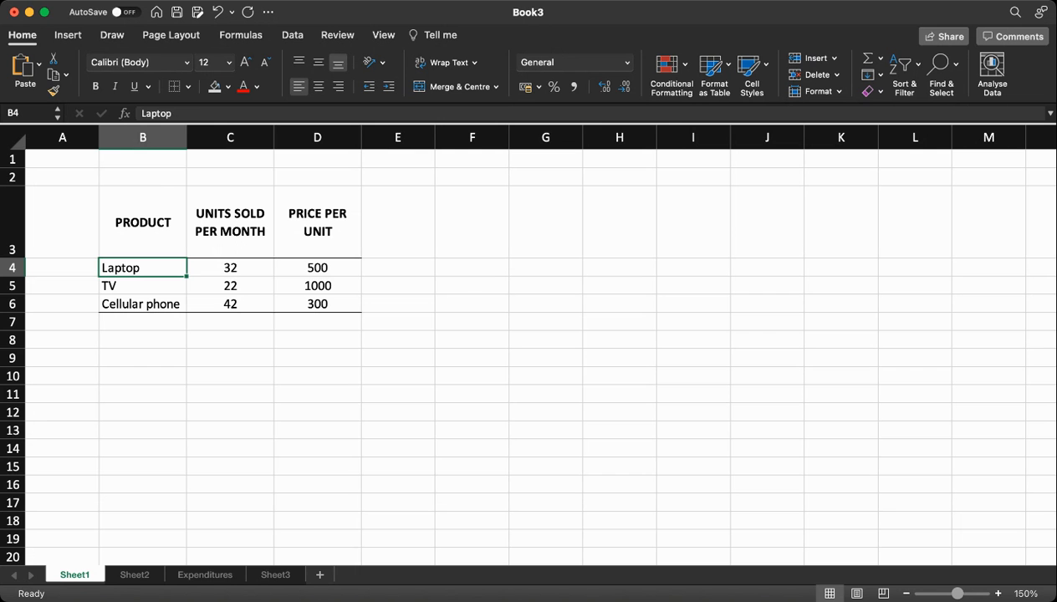
click(230, 137)
click(229, 222)
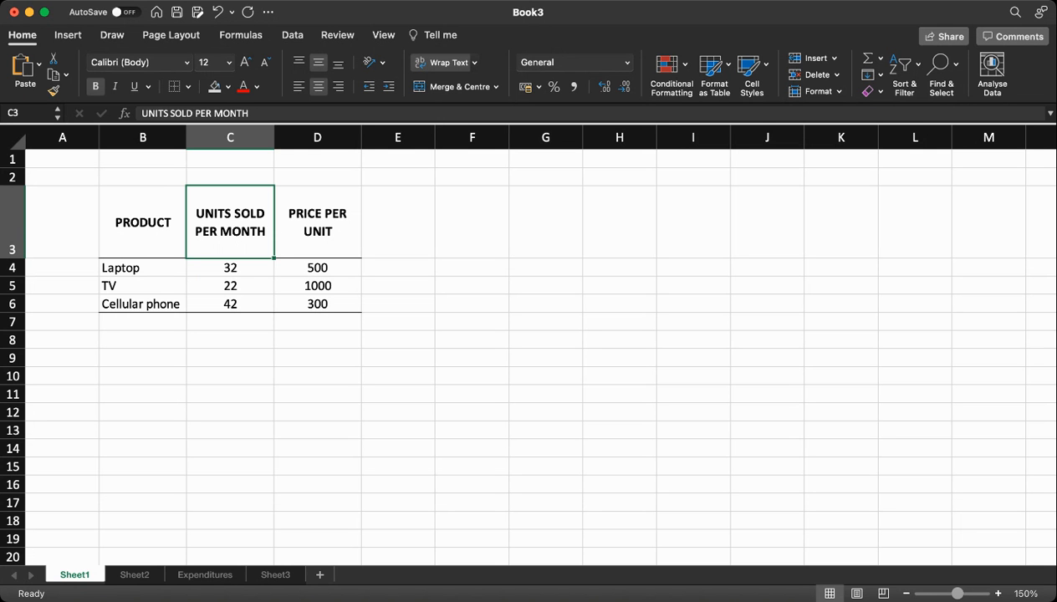
click(316, 137)
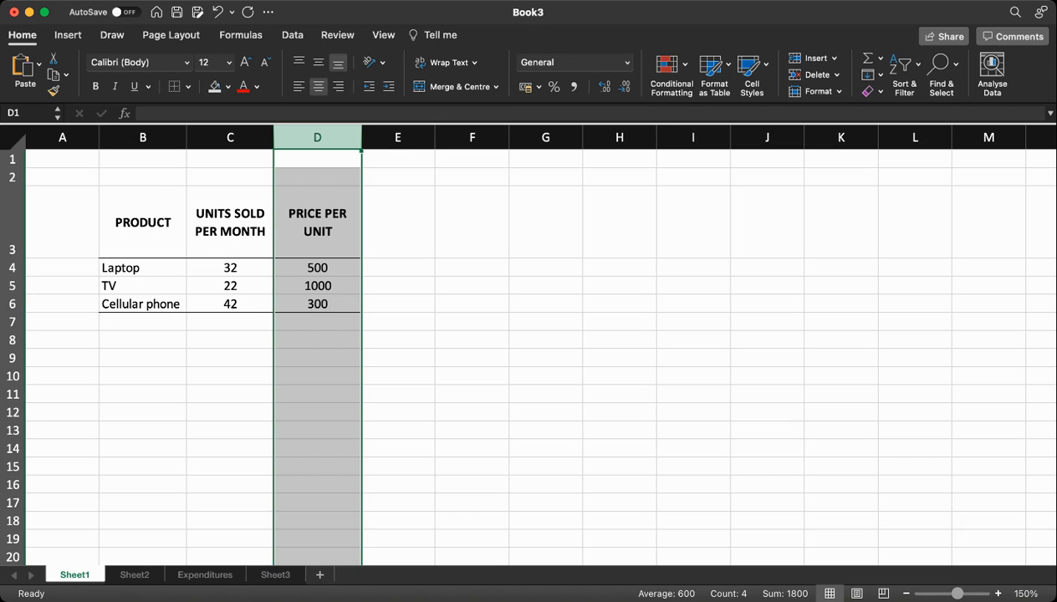
click(317, 222)
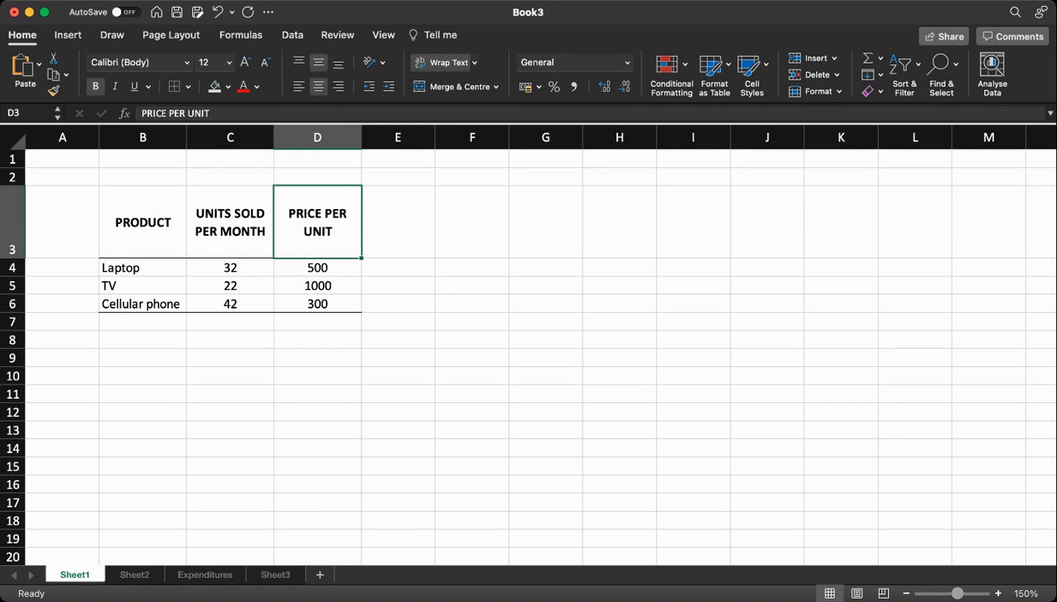
click(230, 267)
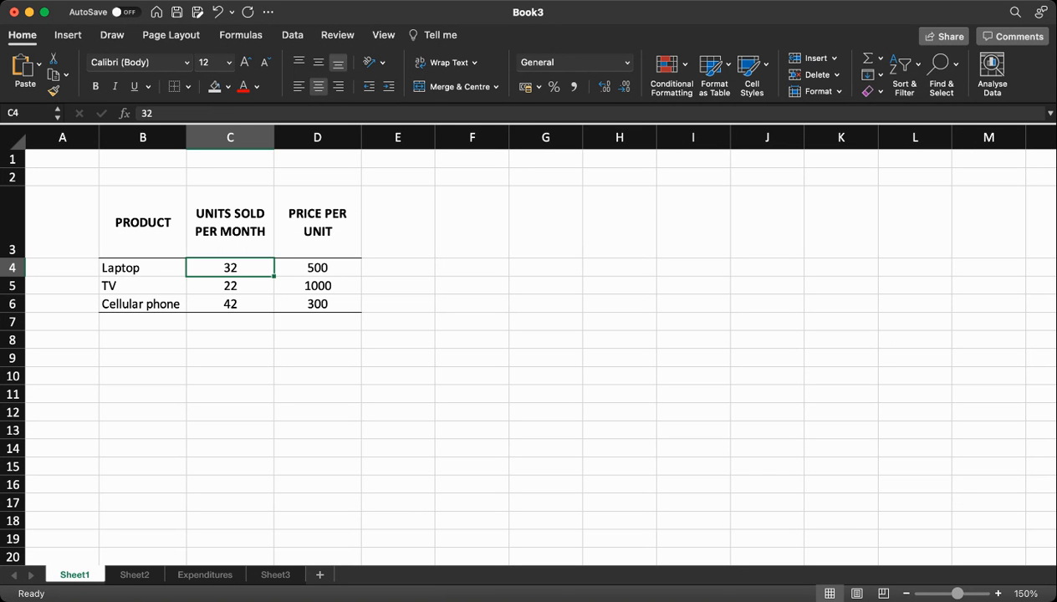
click(316, 267)
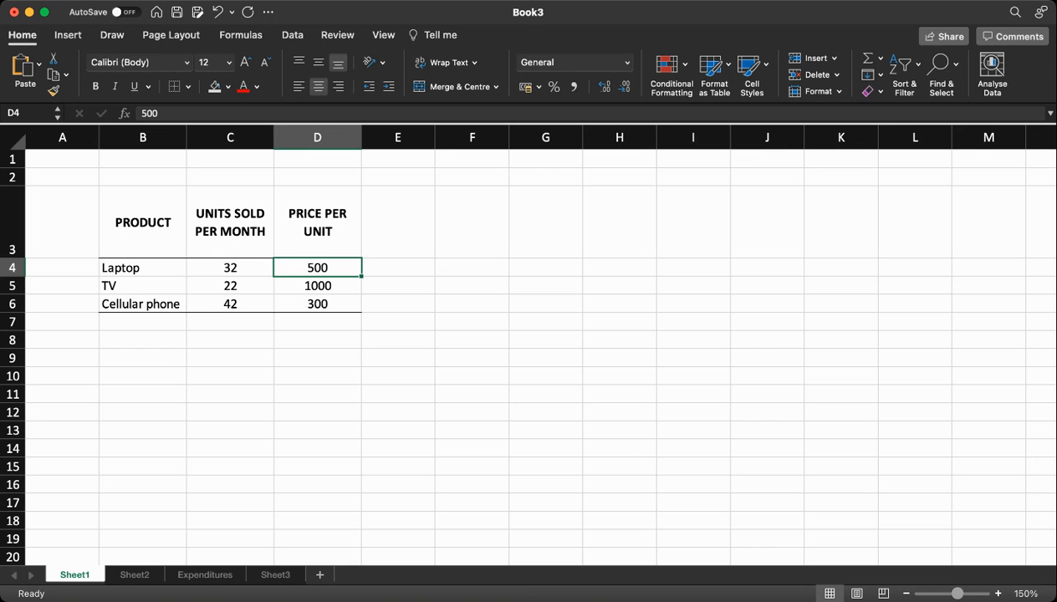
click(398, 411)
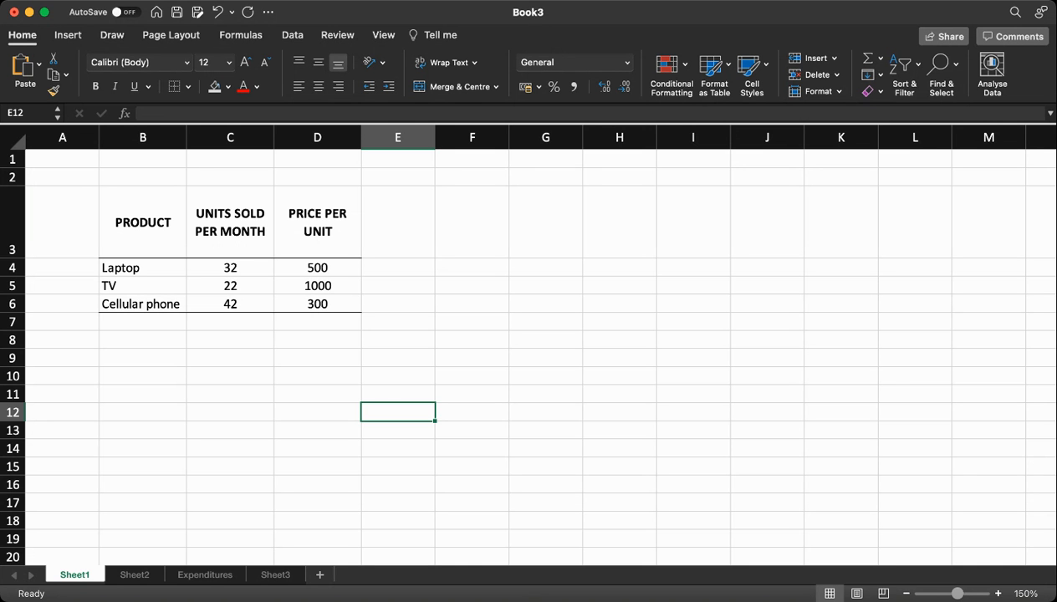
Add the heading TURNOVER PER MONTH in cell E3, beside the Price Per Unit heading
click(398, 222)
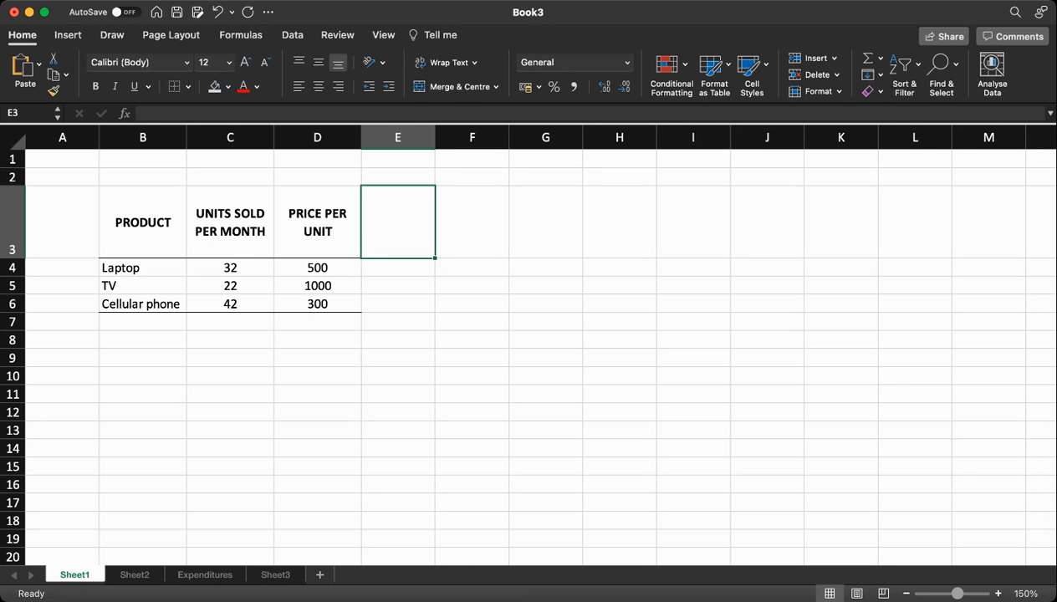
text(TU)
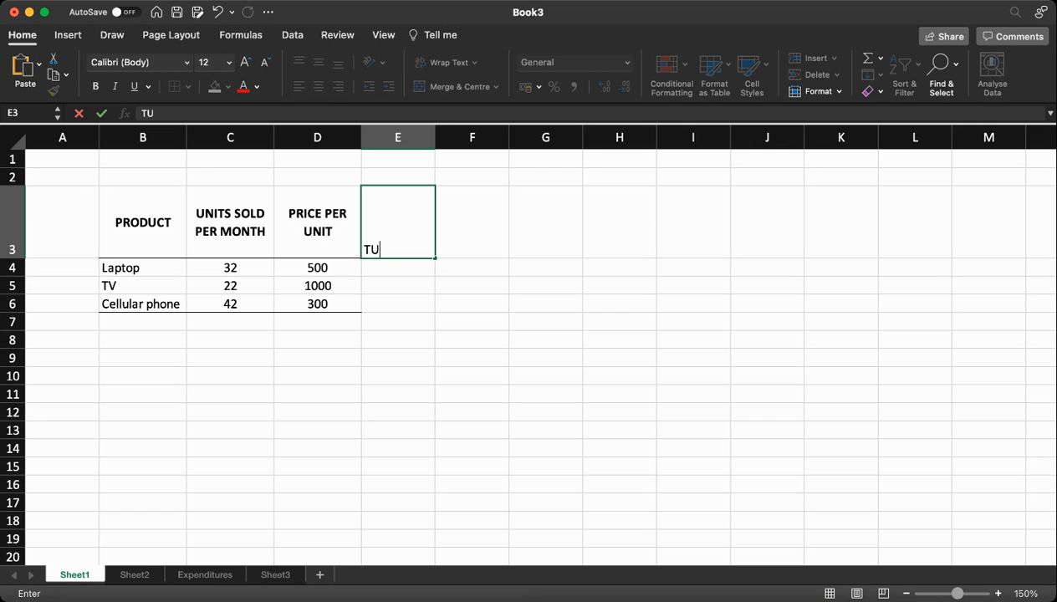
text(RNOVER PER MONTH)
key(Return)
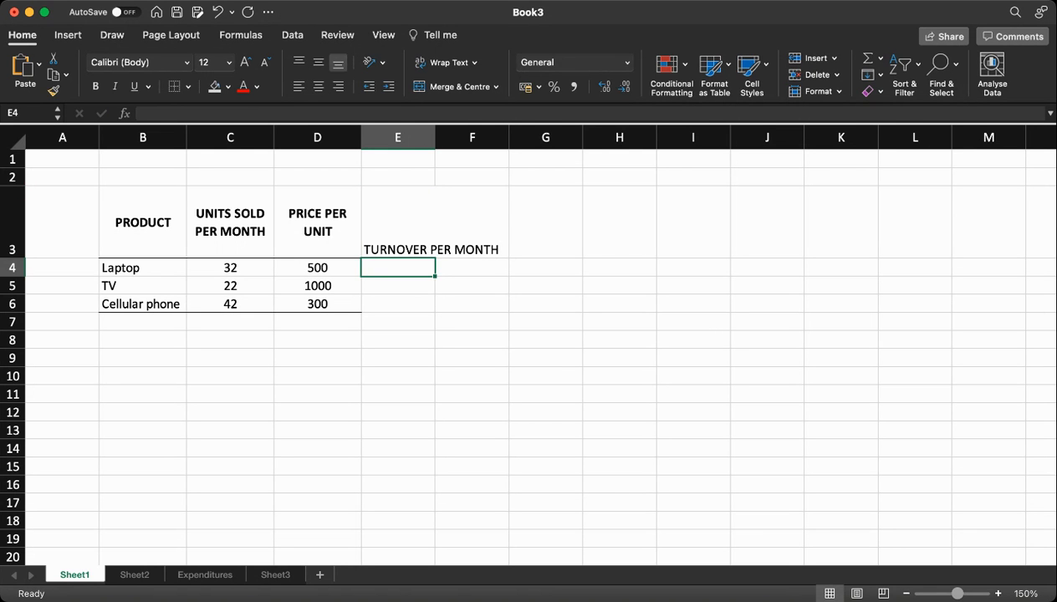
Copy the formatting of the PRICE PER UNIT heading in D3 onto the TURNOVER PER MONTH heading in E3
click(398, 222)
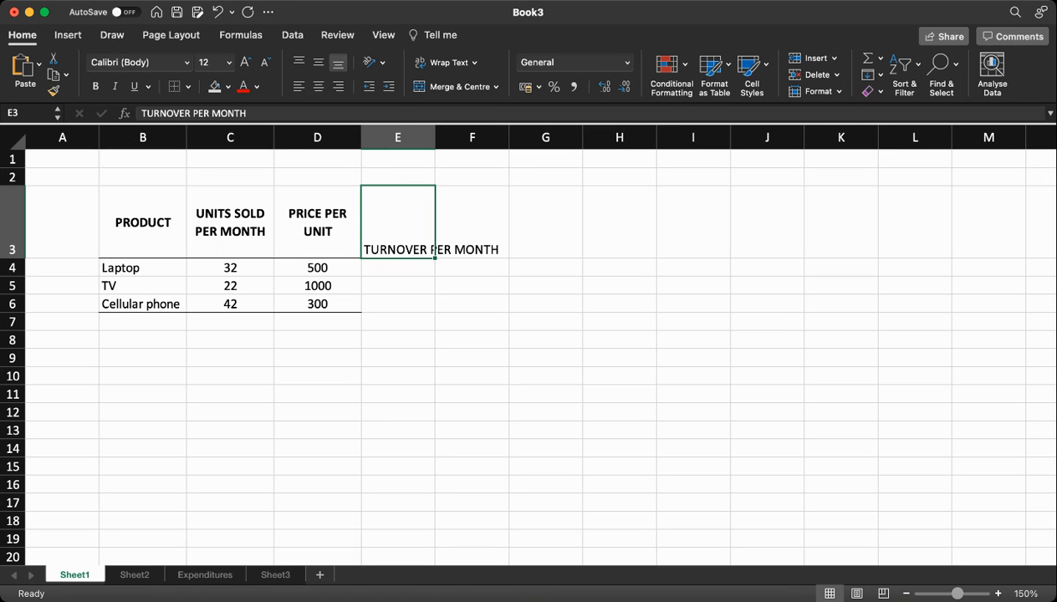
key(Left)
key(Left)
key(Left)
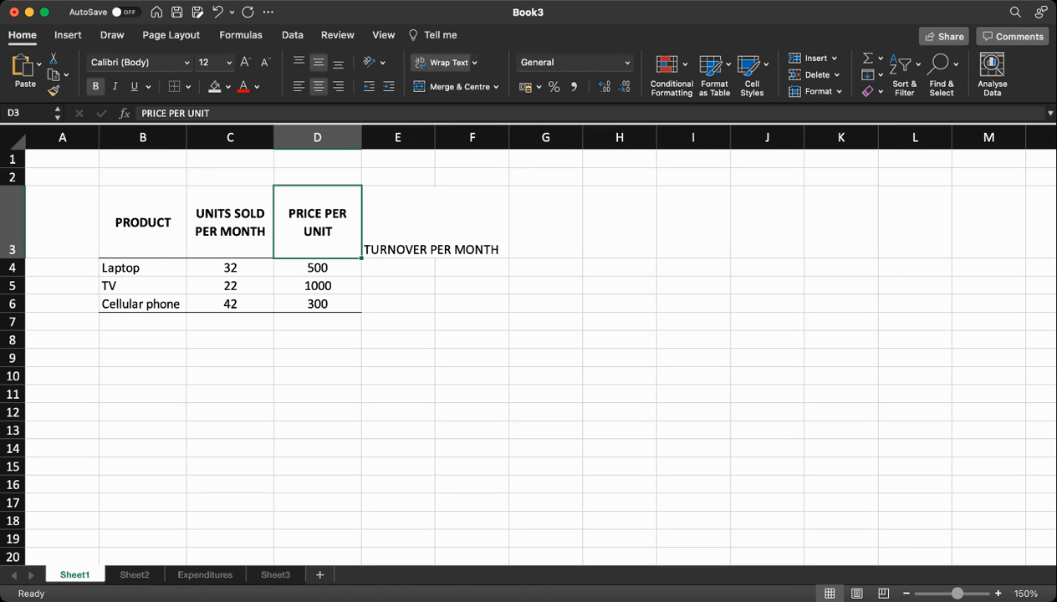
key(Right)
key(Right)
key(Right)
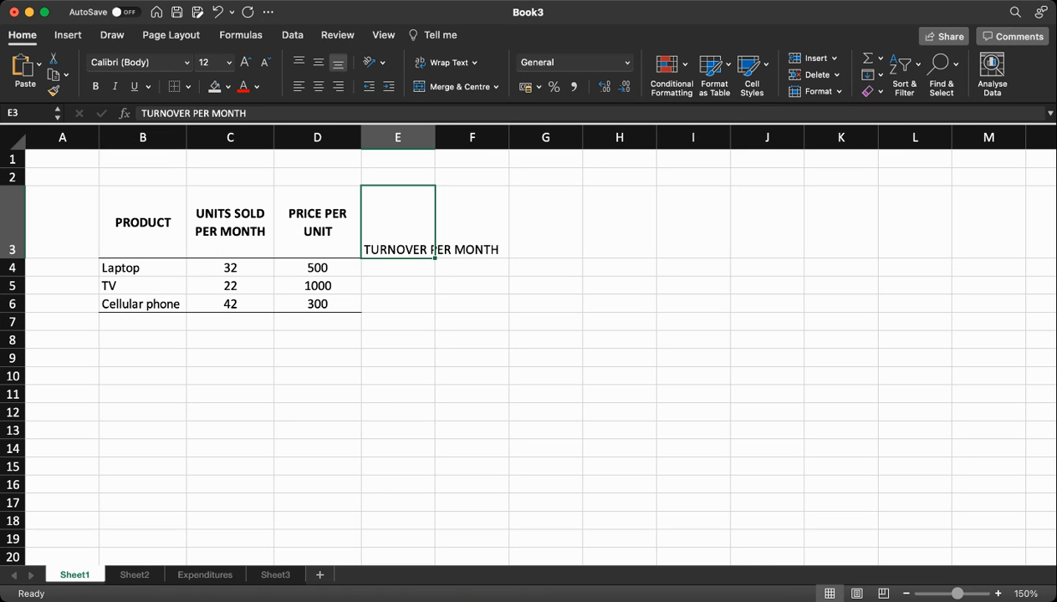
key(Left)
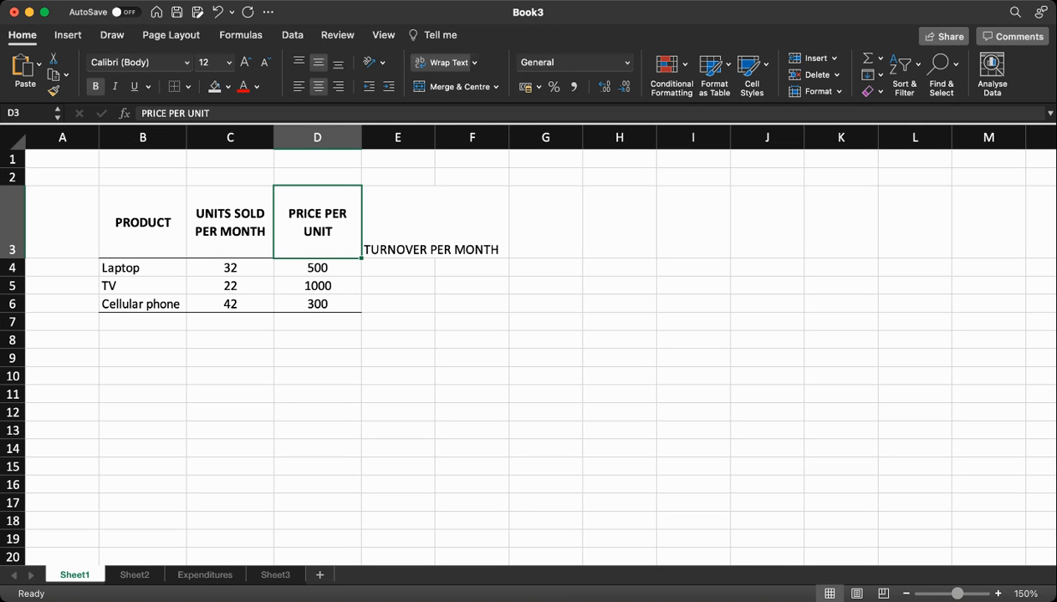
click(53, 92)
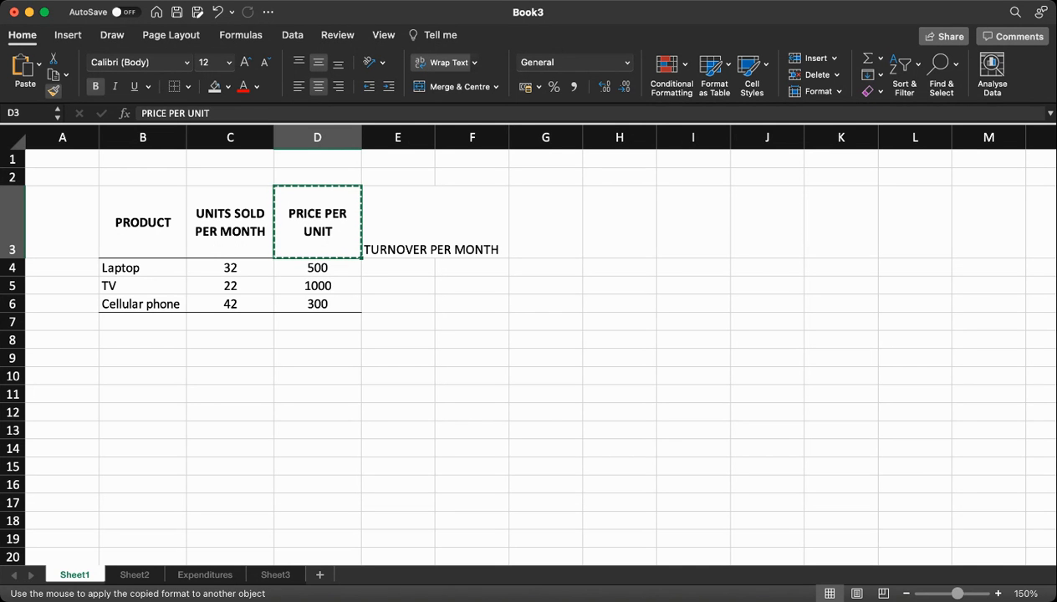
click(397, 221)
click(545, 339)
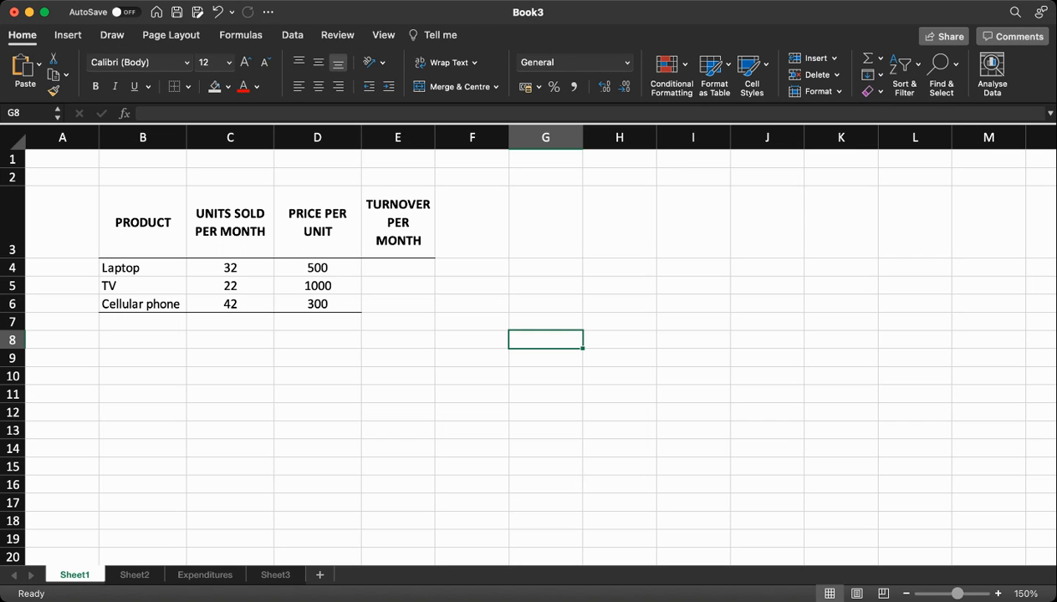
Enter the formula =C4*D4 in E4 to calculate the Laptop's monthly turnover
click(397, 268)
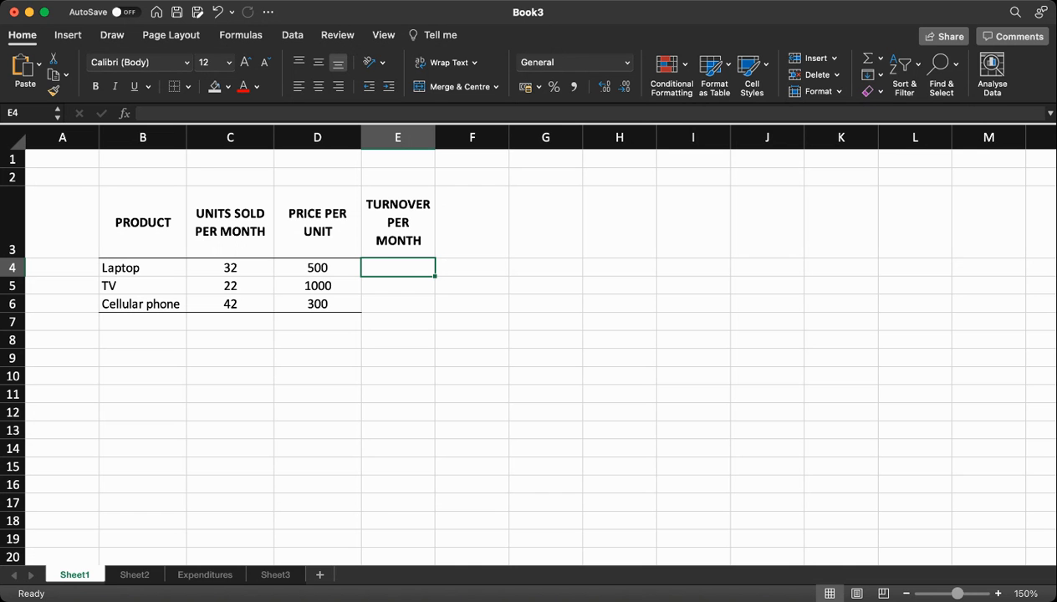
text(=)
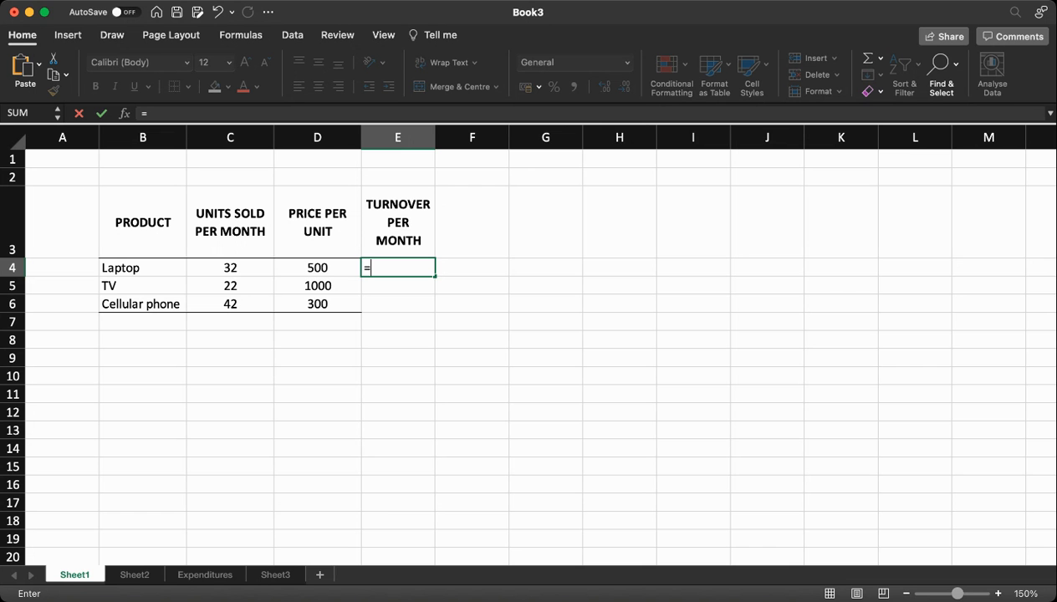
text(C4*)
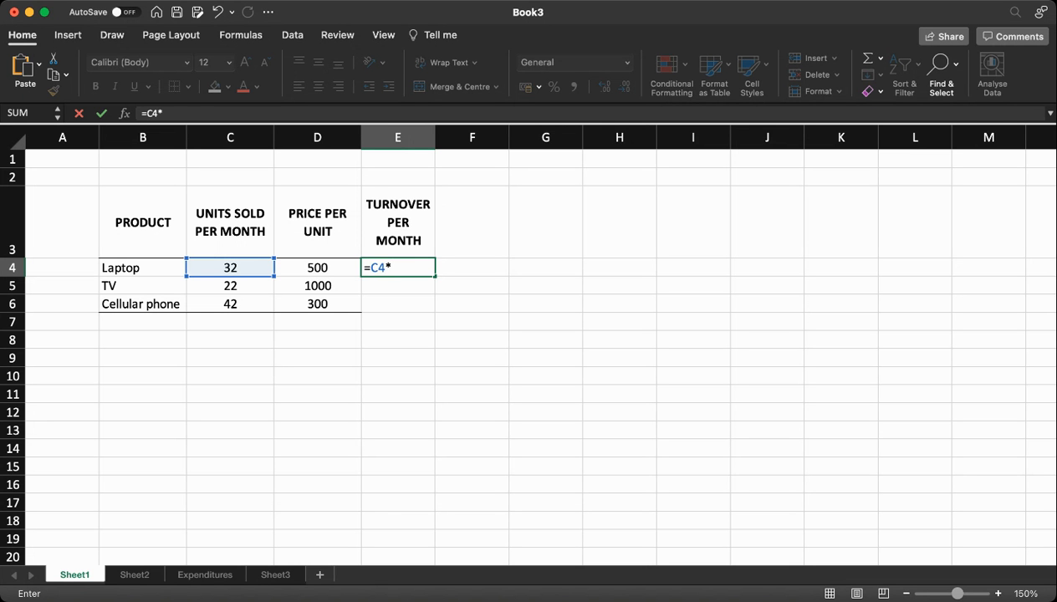
text(D4)
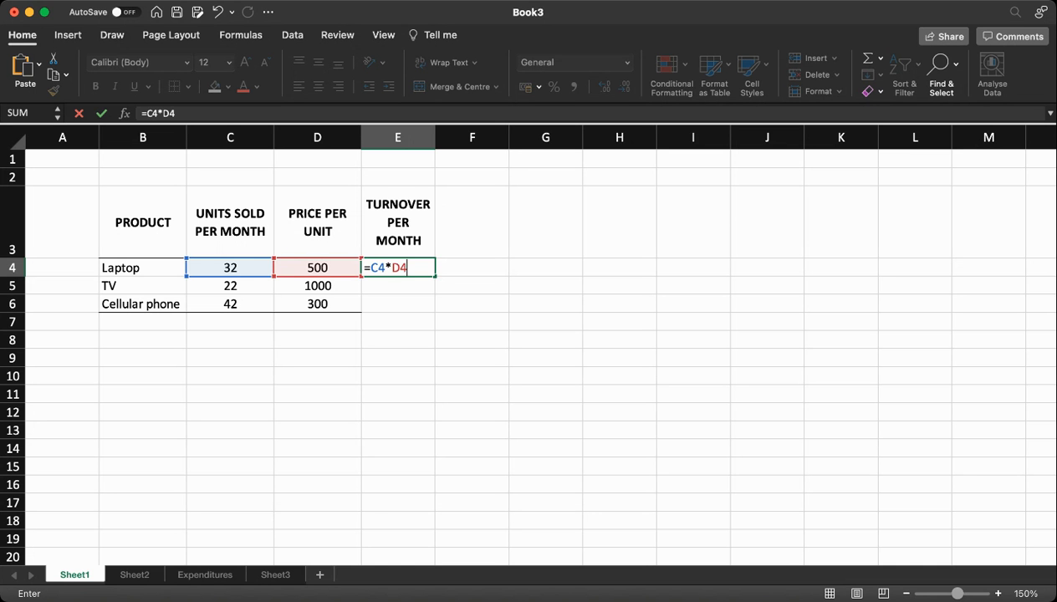
key(Return)
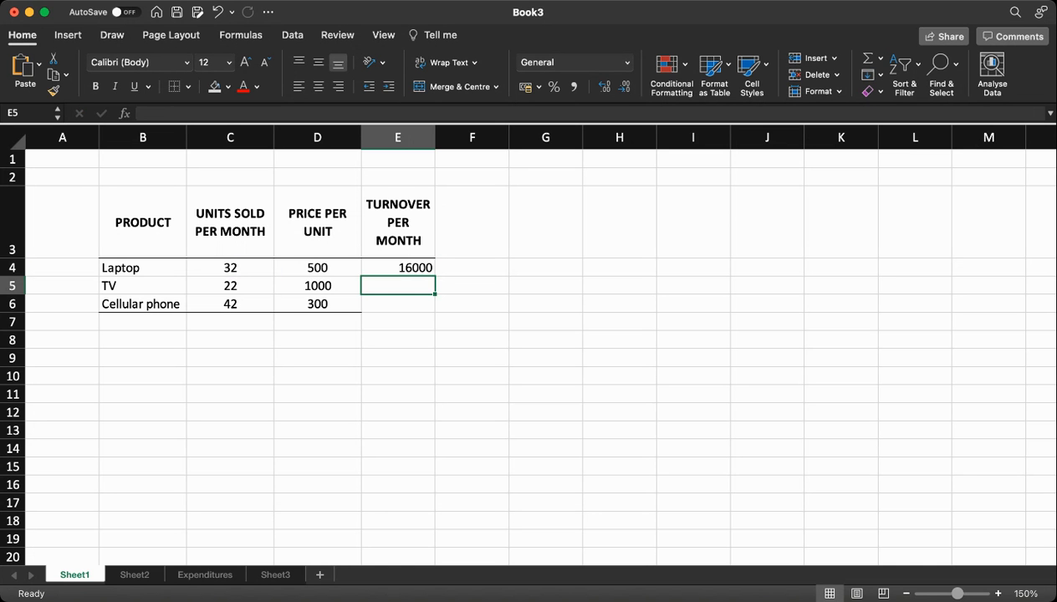
Review the Laptop turnover formula in E4 and the units and price cells it refers to, C4 and D4
click(397, 267)
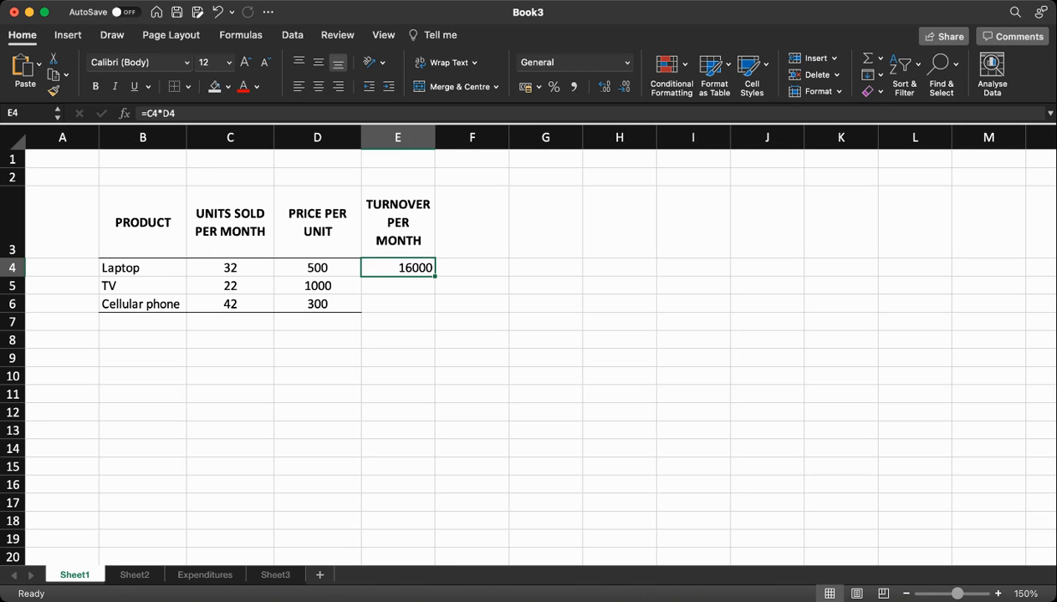
click(397, 339)
click(398, 267)
click(318, 267)
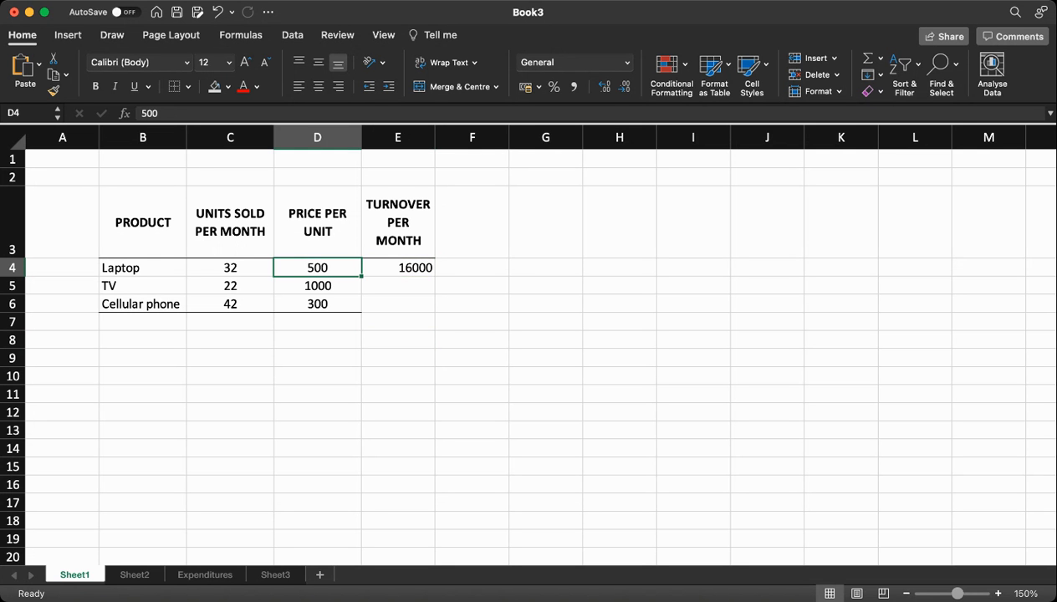
click(230, 267)
click(317, 267)
click(398, 267)
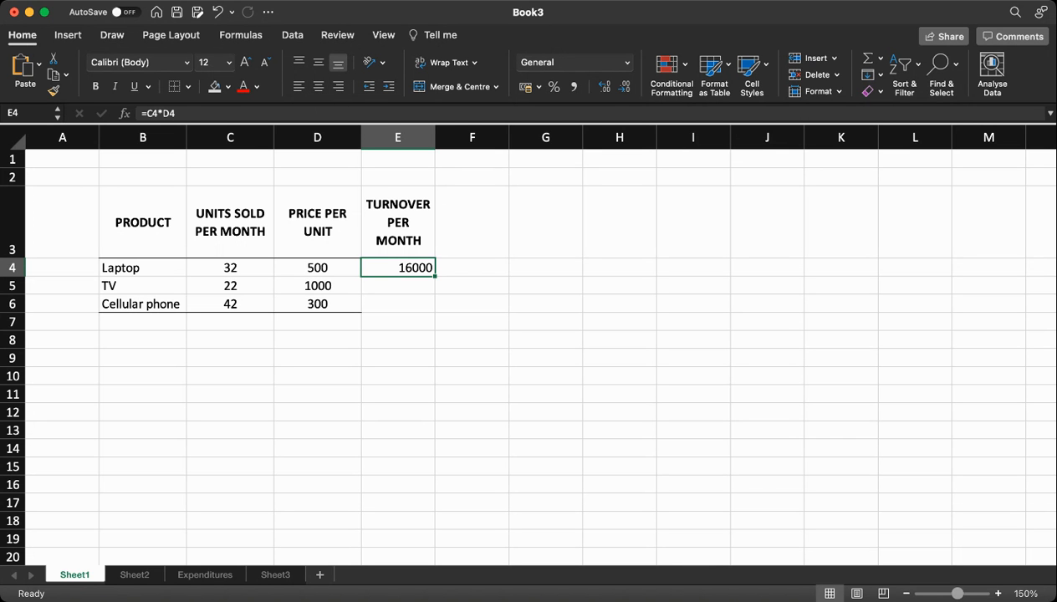
Centre the Laptop turnover value in E4 and apply the formatting of price cell D4 to it
click(298, 87)
click(336, 90)
click(320, 92)
click(398, 339)
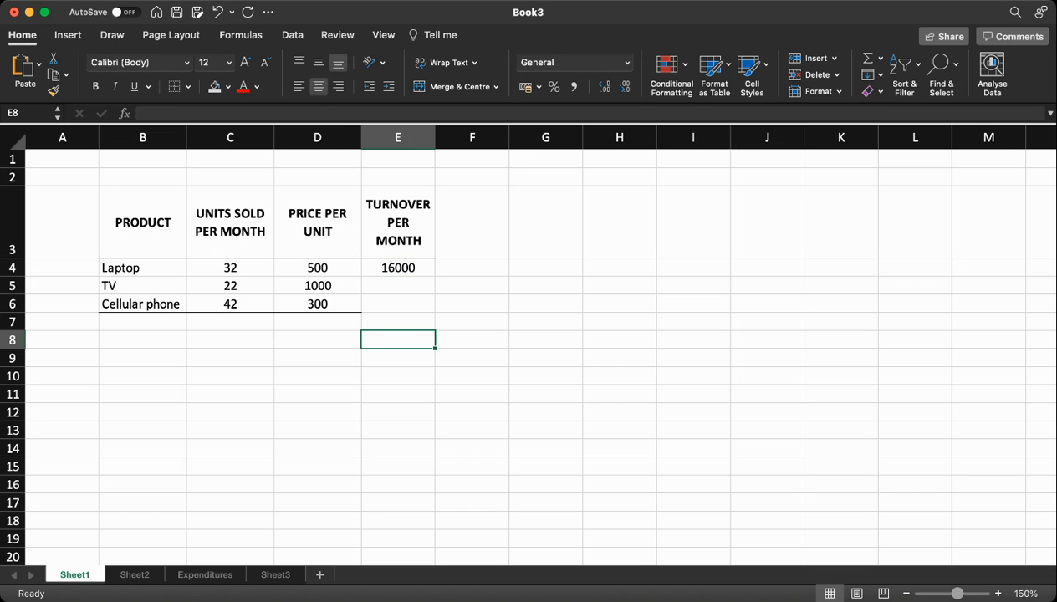
click(316, 267)
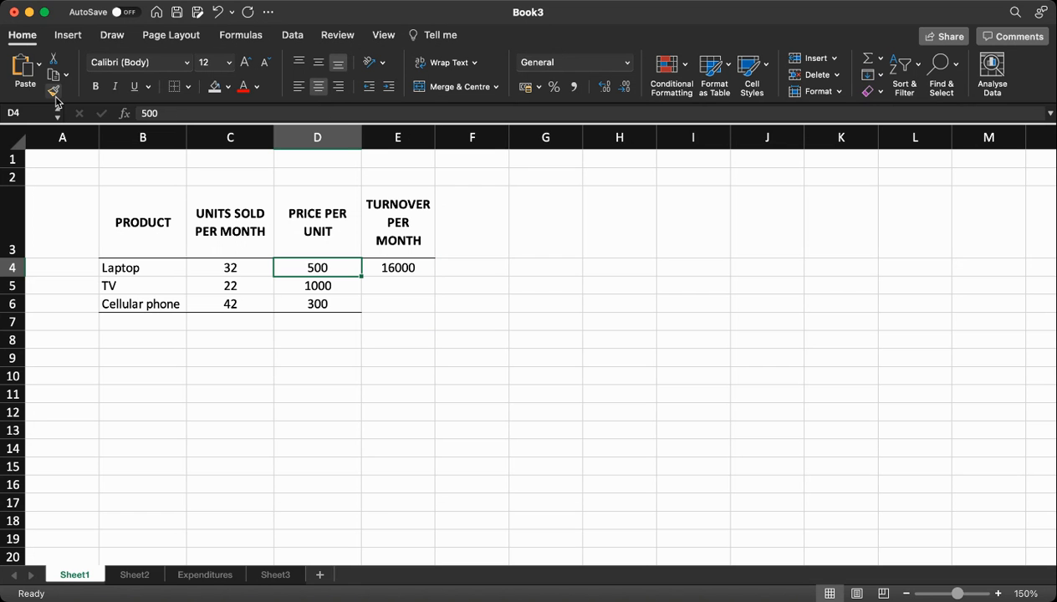
click(53, 90)
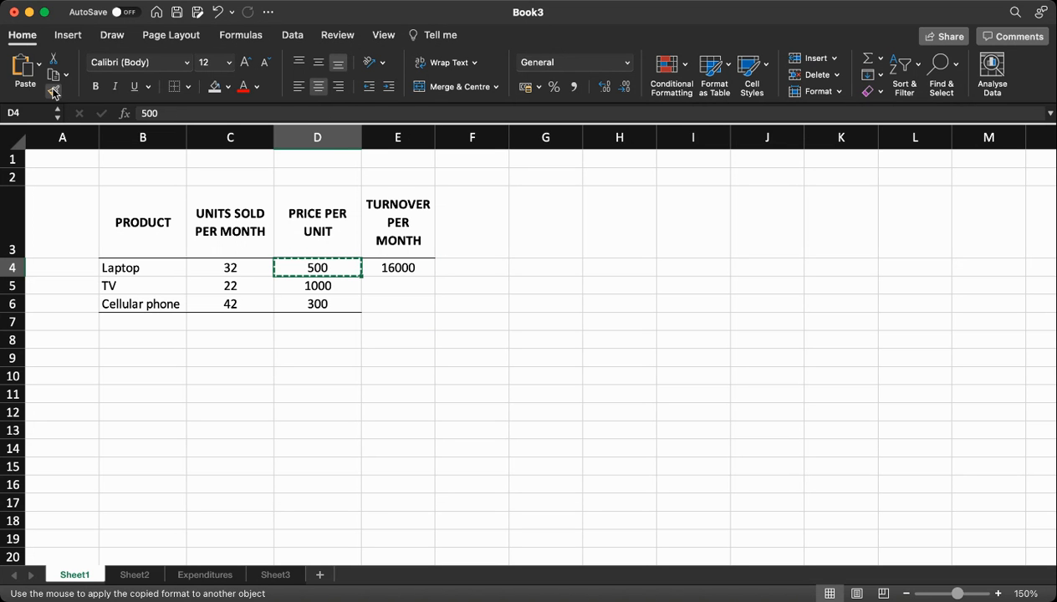
click(398, 268)
click(471, 322)
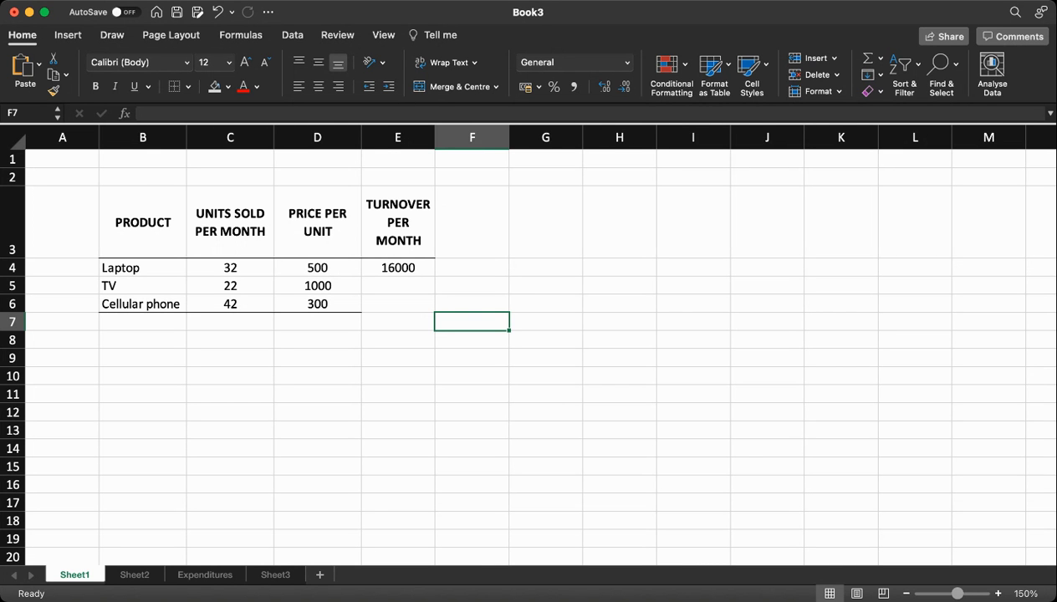
Enter the formula =C5*D5 in E5 to calculate the TV's monthly turnover
click(398, 286)
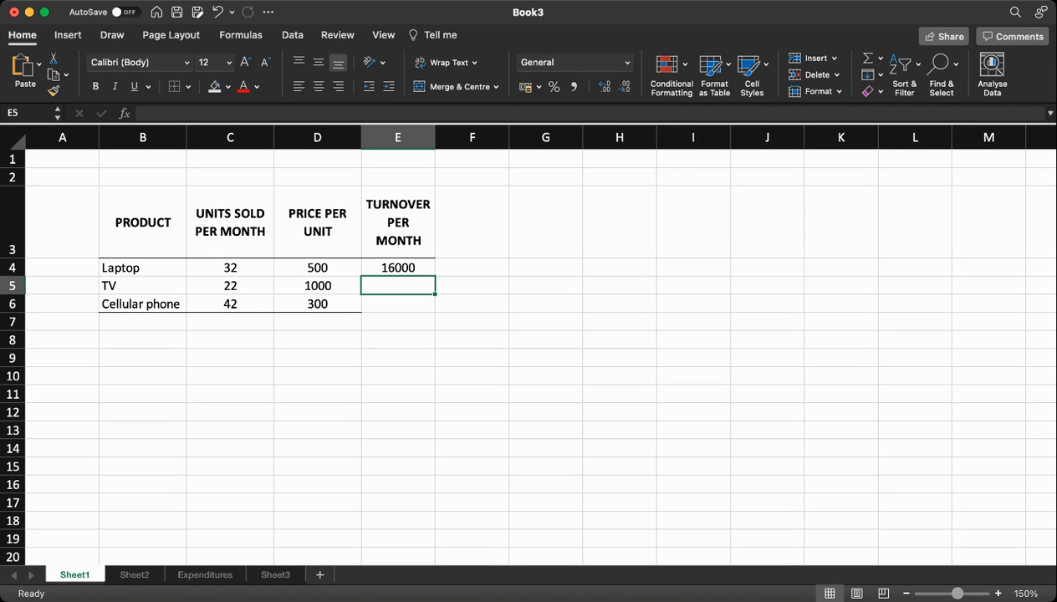
text(=)
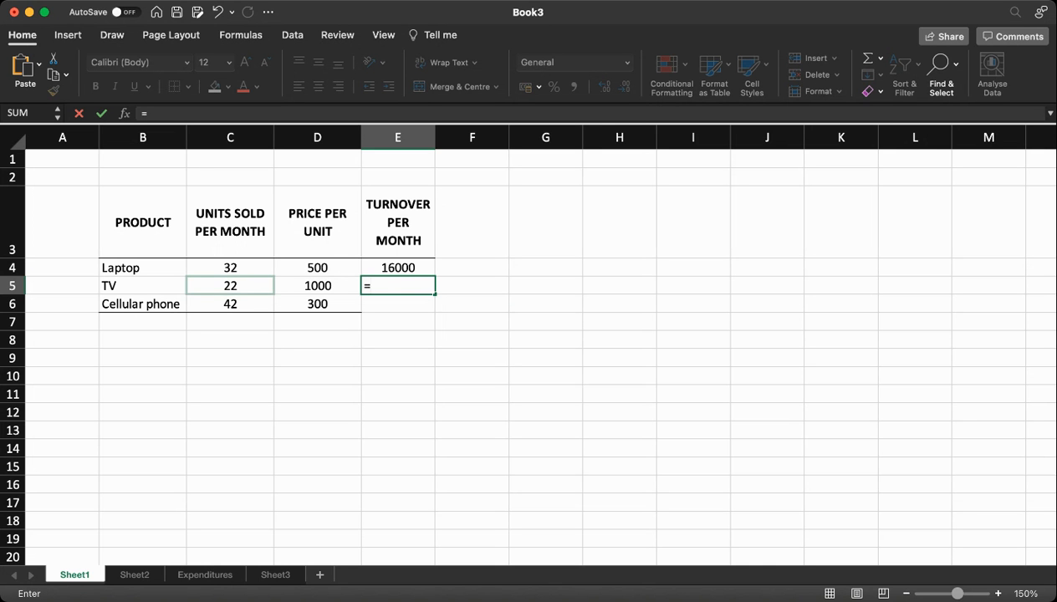
click(230, 285)
text(*)
click(317, 285)
key(Return)
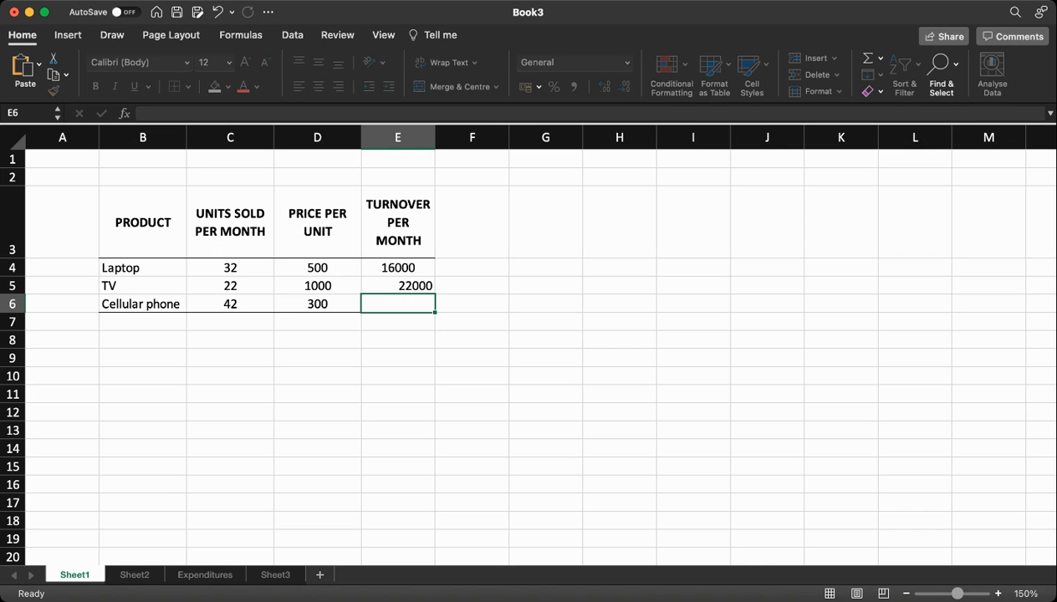
Enter the formula =C6*D6 in E6 to calculate the Cellular phone's monthly turnover
text(=)
click(230, 304)
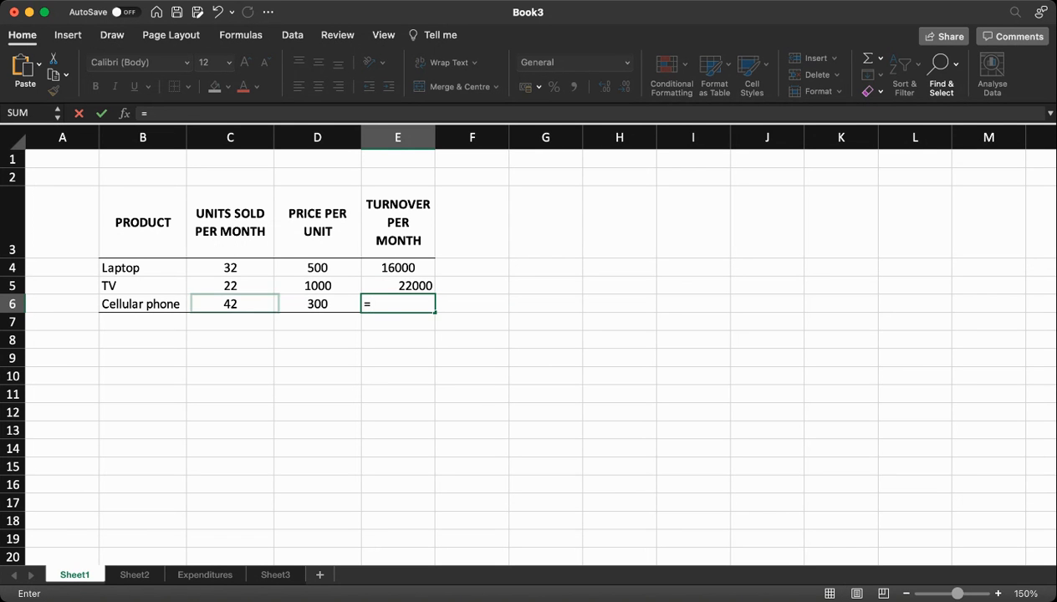
text(*)
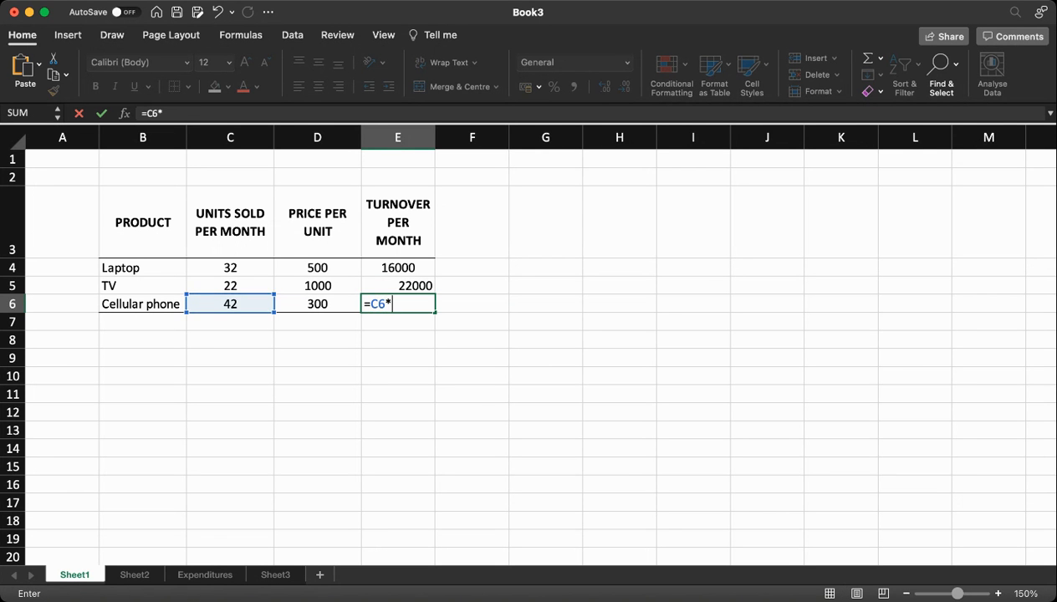
click(318, 304)
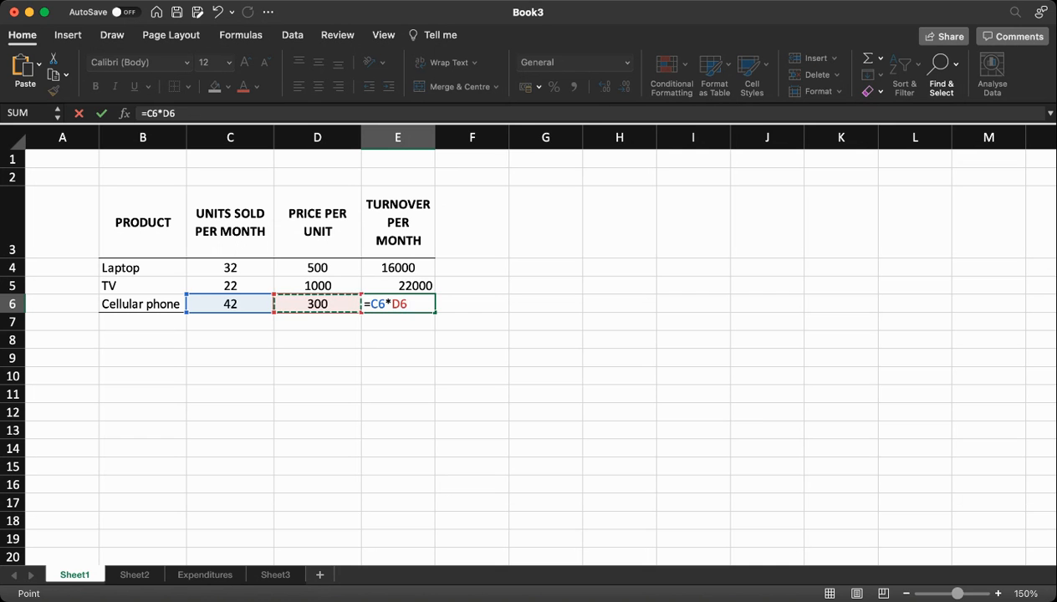
key(Return)
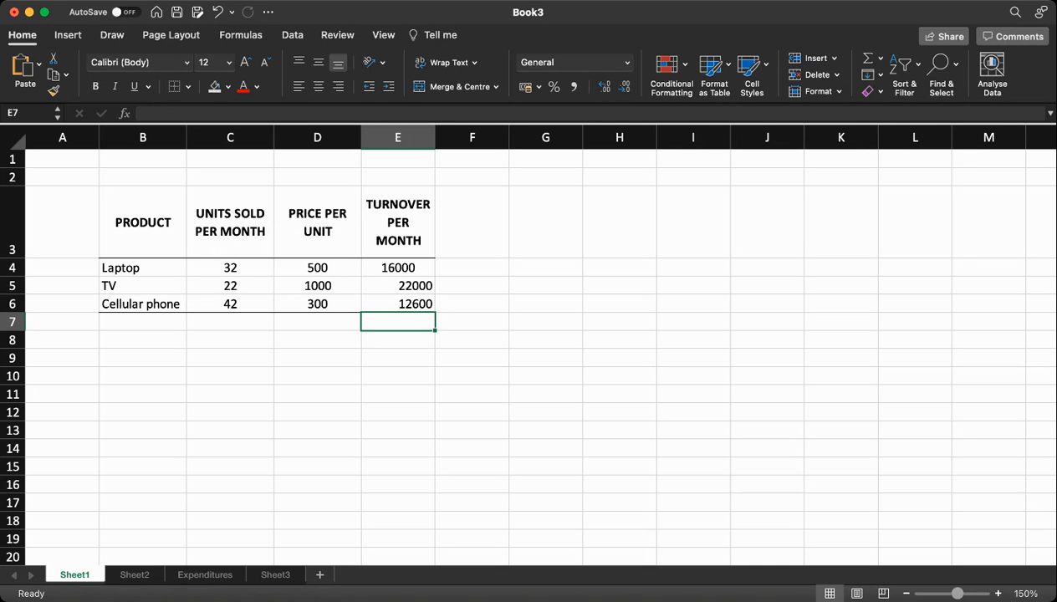
Copy the formatting of price cells D5:D6 onto turnover cells E5:E6
click(318, 286)
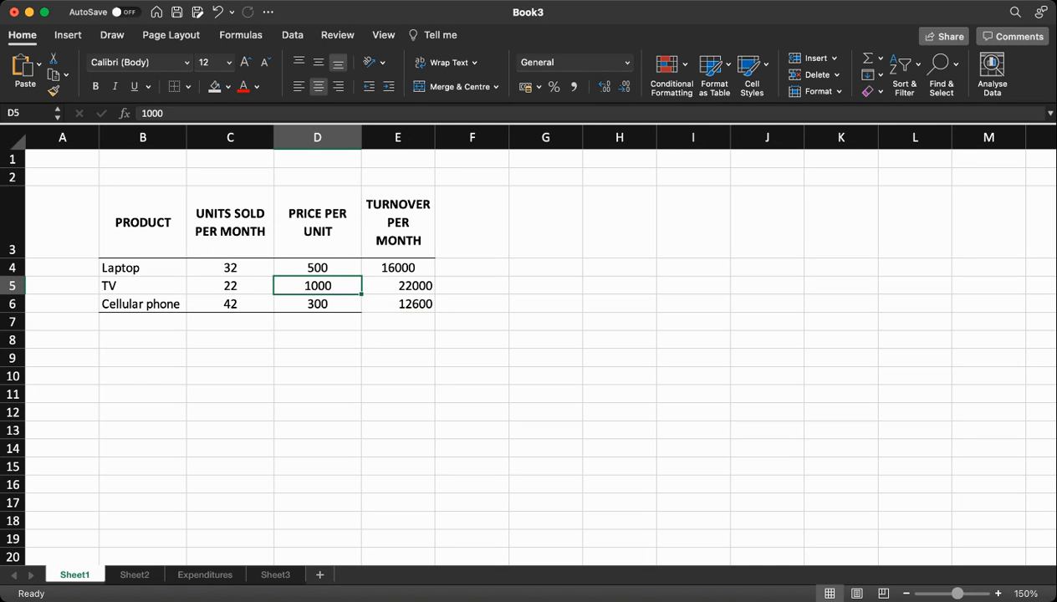
drag(318, 286, 317, 304)
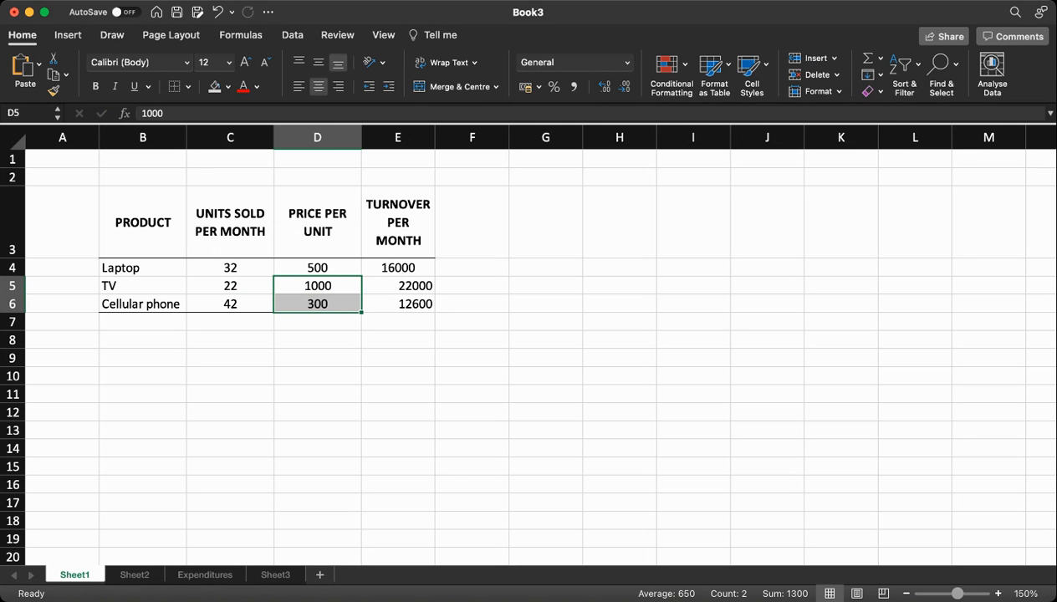
click(53, 92)
drag(398, 286, 398, 305)
click(471, 375)
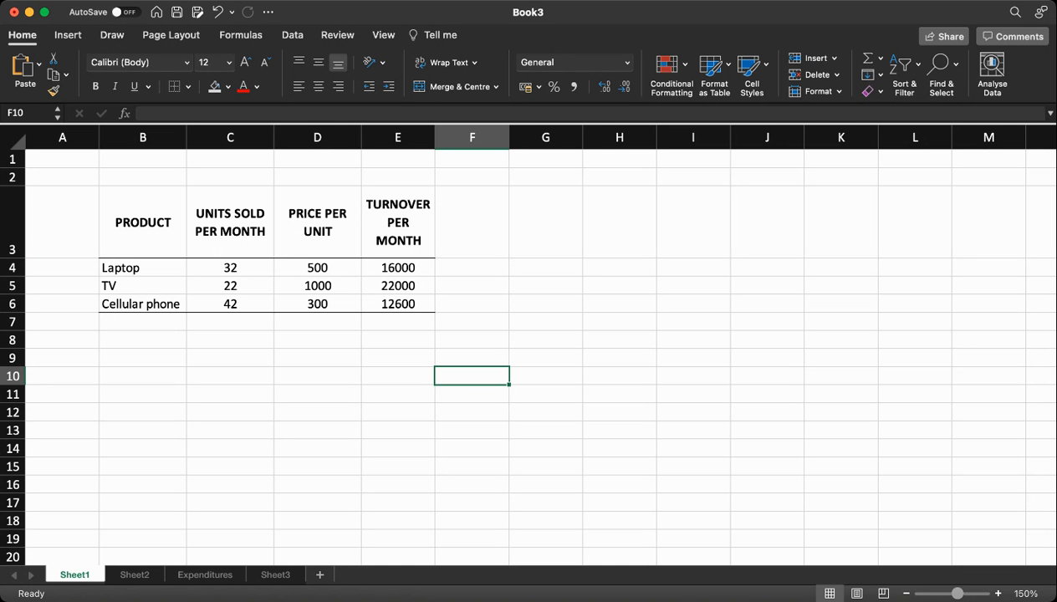
Enter the formula =E4+E5+E6 in E7 to total the three products' monthly turnover
click(398, 268)
drag(398, 268, 398, 322)
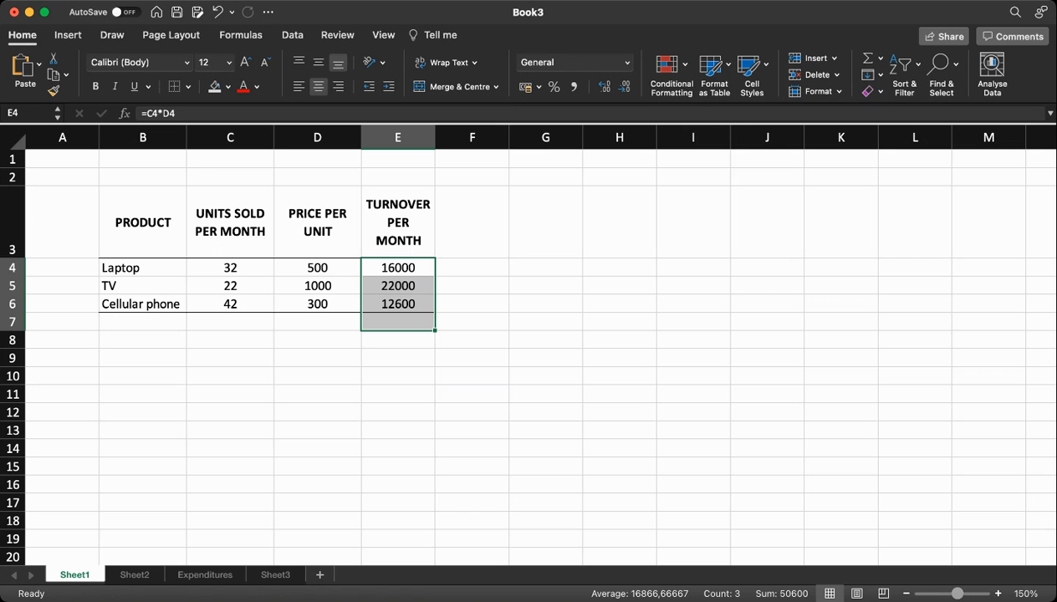
click(398, 322)
text(=)
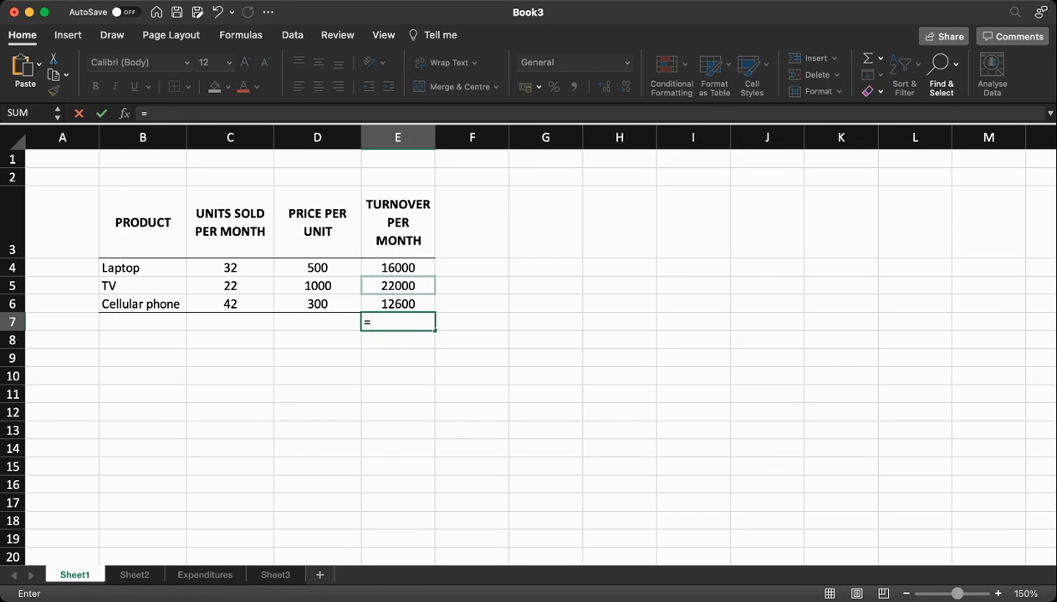
click(398, 267)
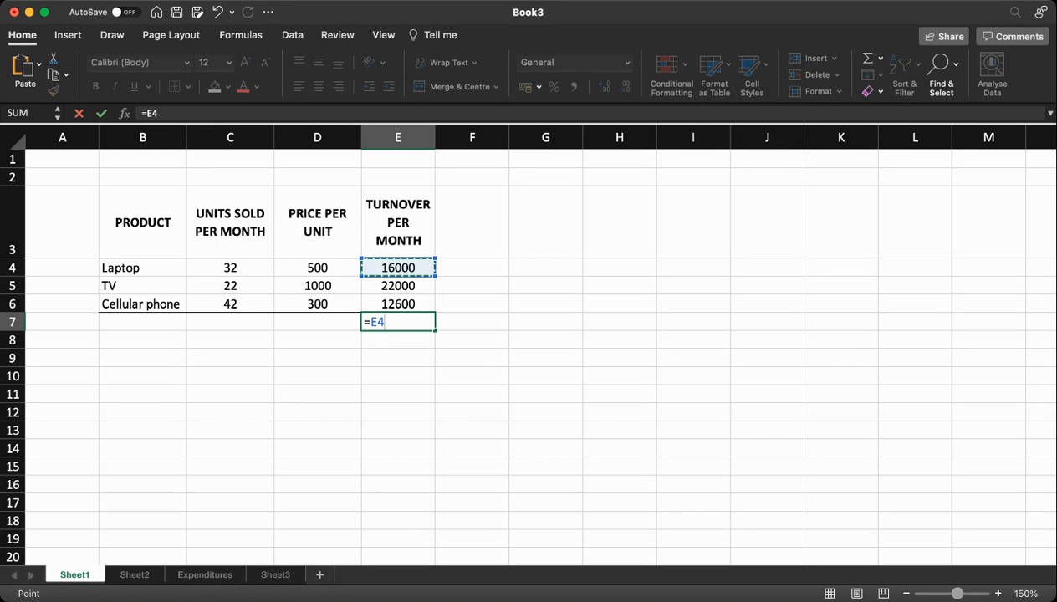
text(+)
click(398, 286)
text(+)
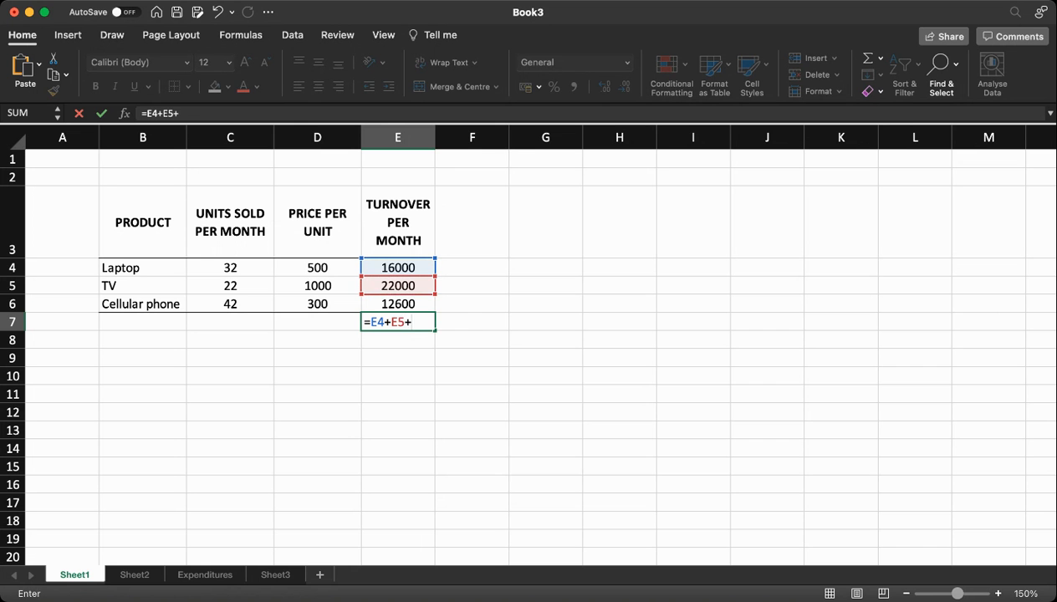
key(Up)
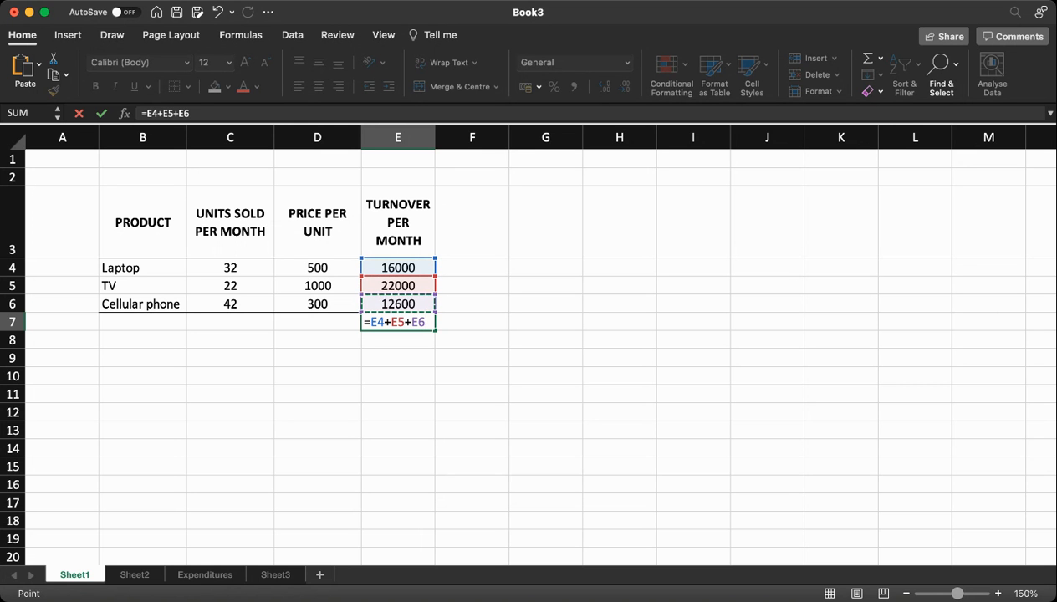
key(Return)
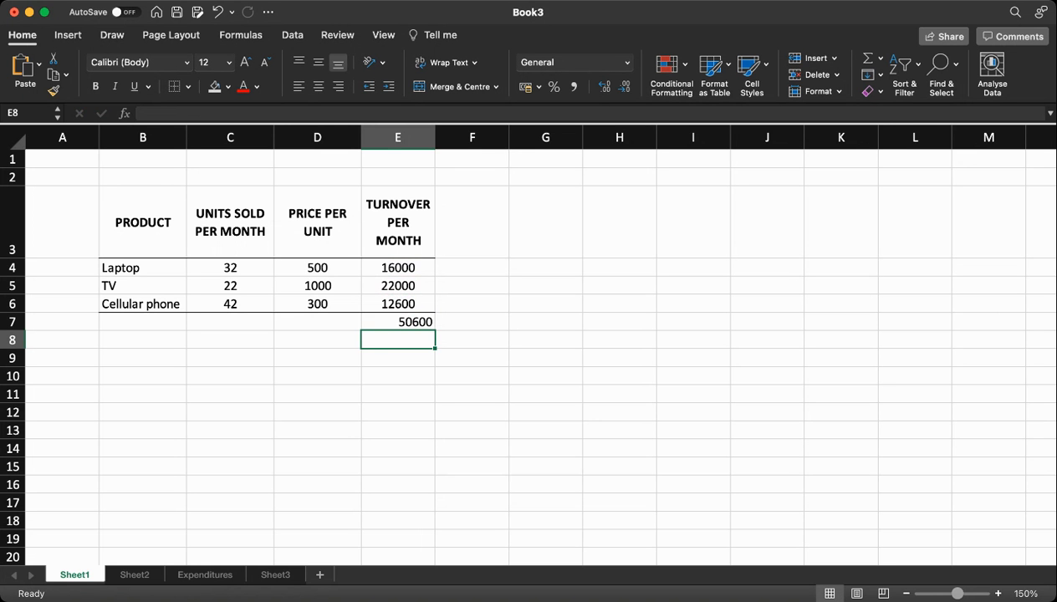
Centre the total turnover value in E7 horizontally
click(398, 322)
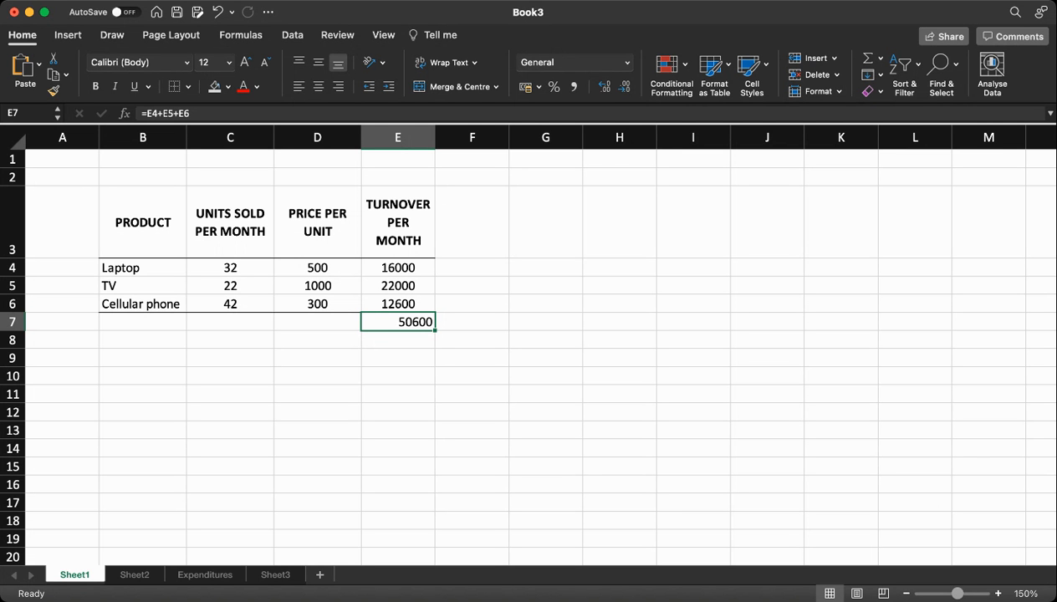
click(318, 86)
click(545, 484)
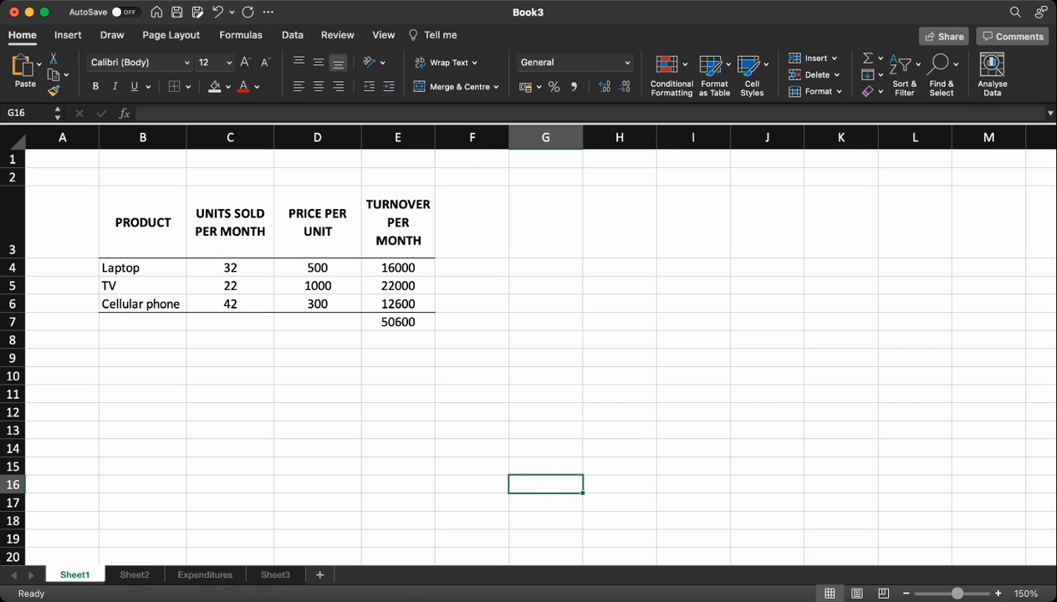
Delete the addition formula from total cell E7
click(397, 322)
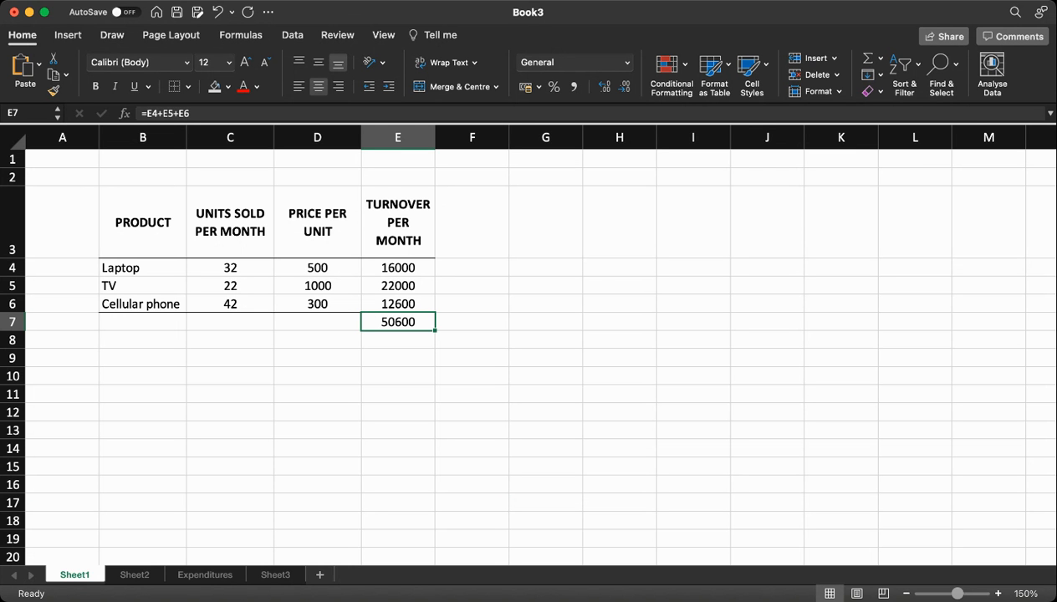
key(Delete)
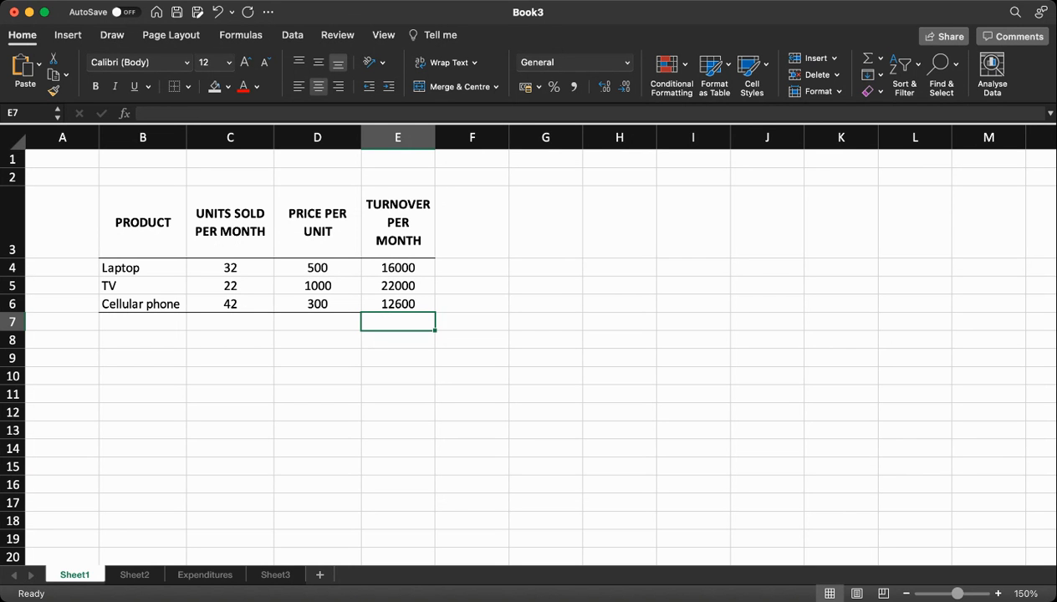
click(471, 339)
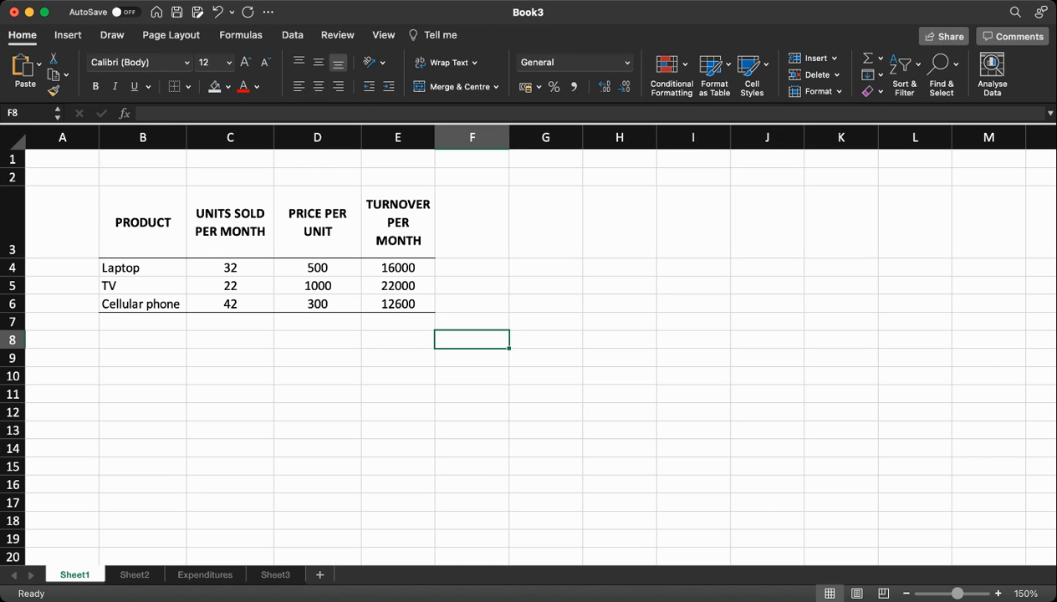
Total the turnover values in E4:E6 with AutoSum, placing the sum in E7
click(398, 267)
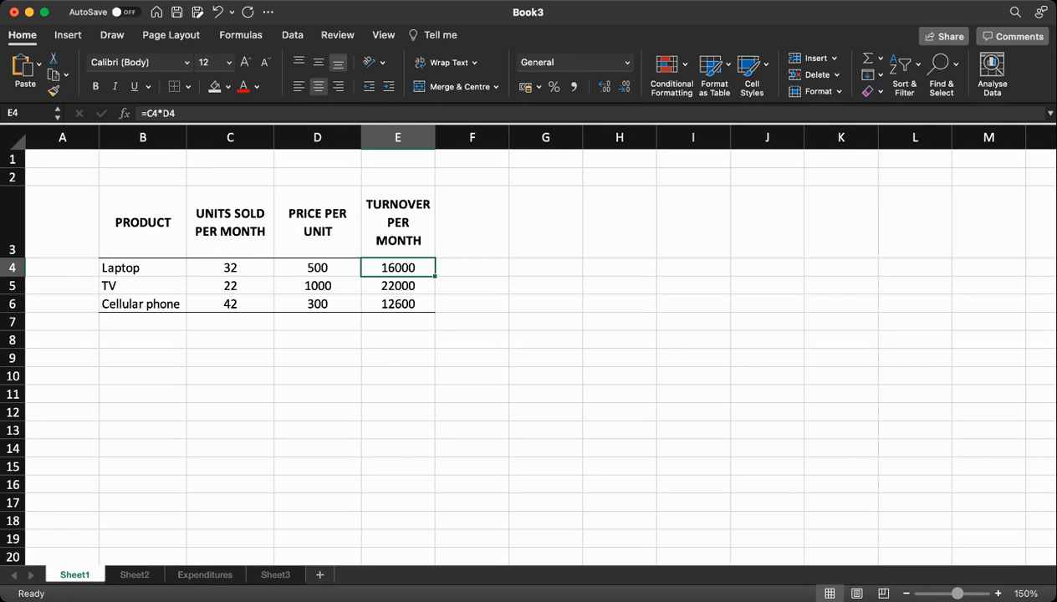
key(shift+Down)
key(shift+Down)
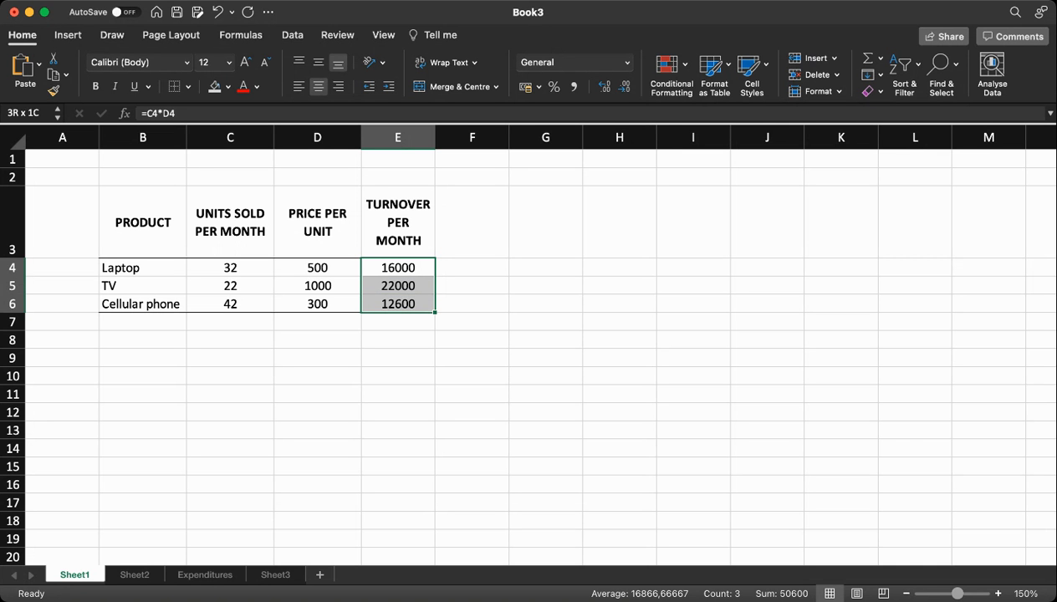
key(shift+Down)
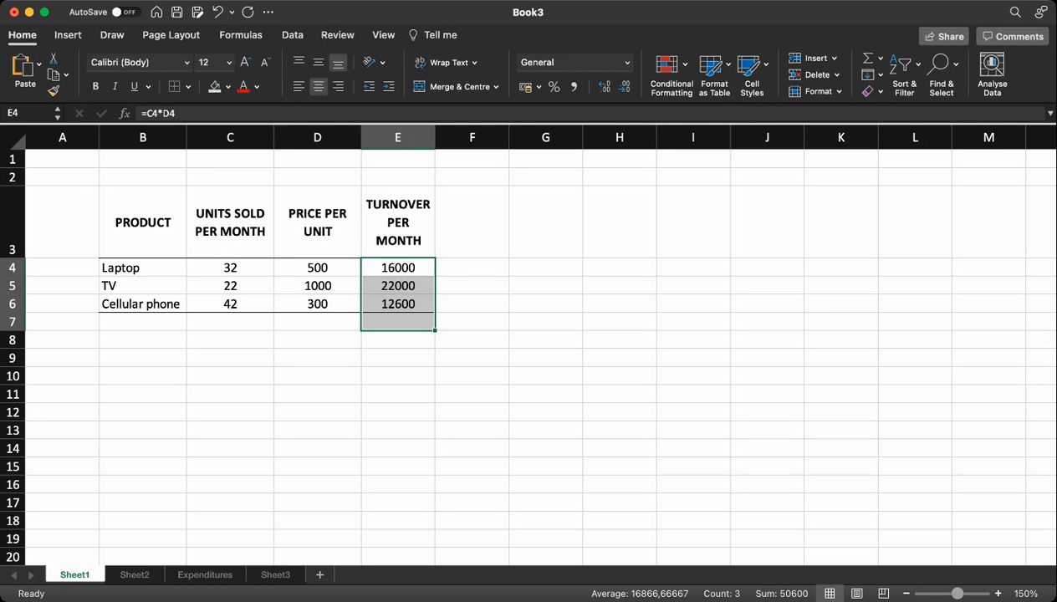
click(868, 64)
click(398, 412)
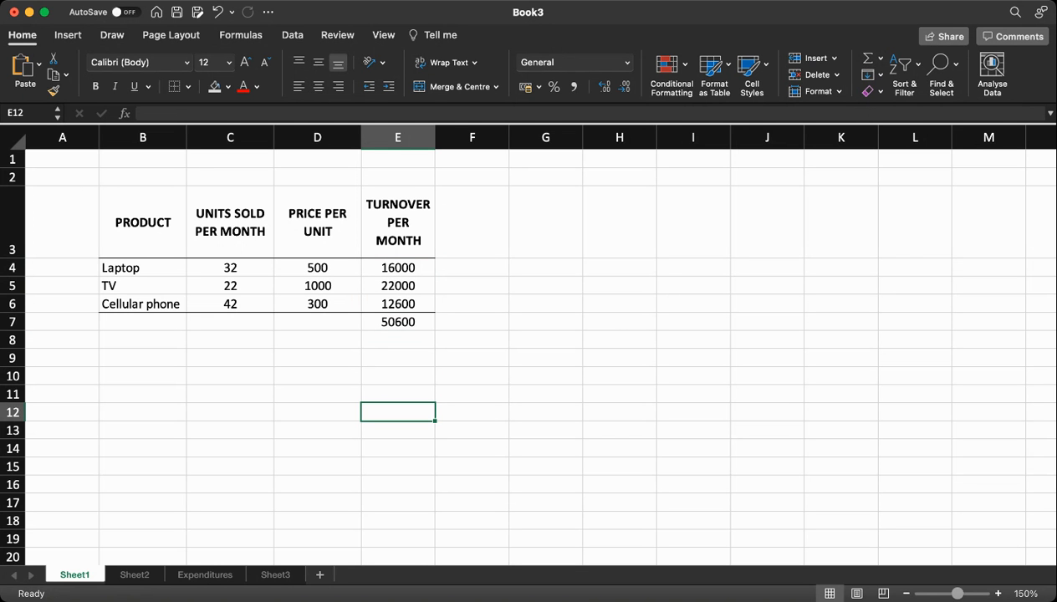
Check the SUM formula in E7 and clear it from the cell
click(398, 322)
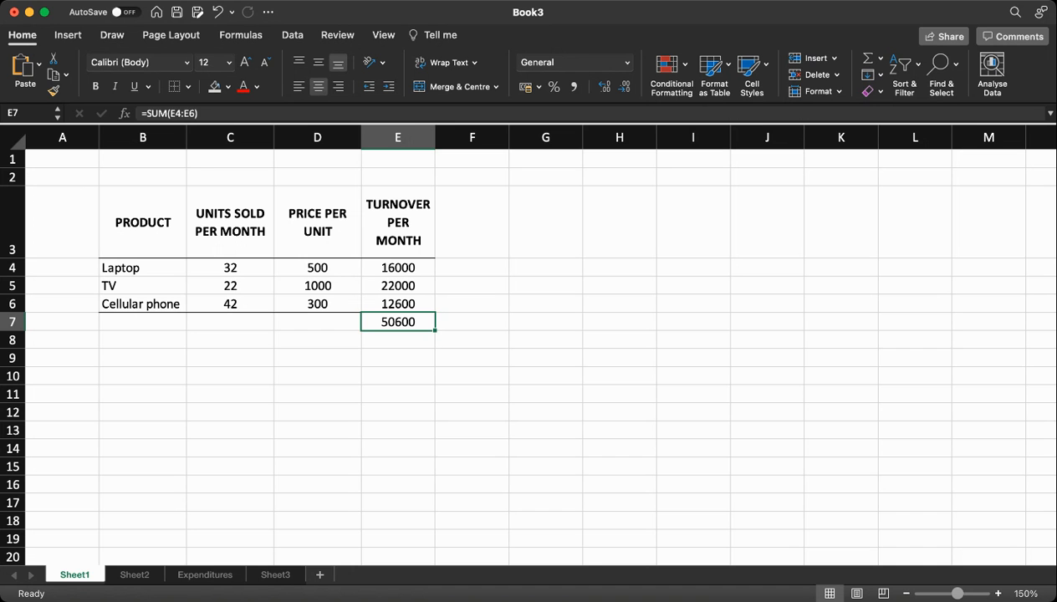
key(Delete)
click(472, 322)
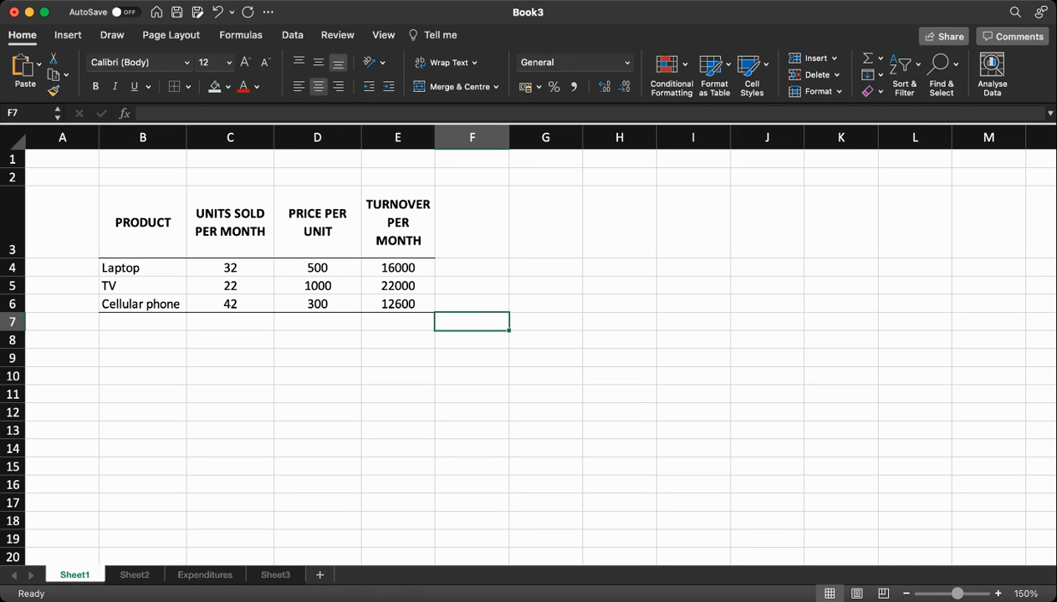
Clear the Cellular phone and TV turnover formulas from E6 and E5
click(398, 304)
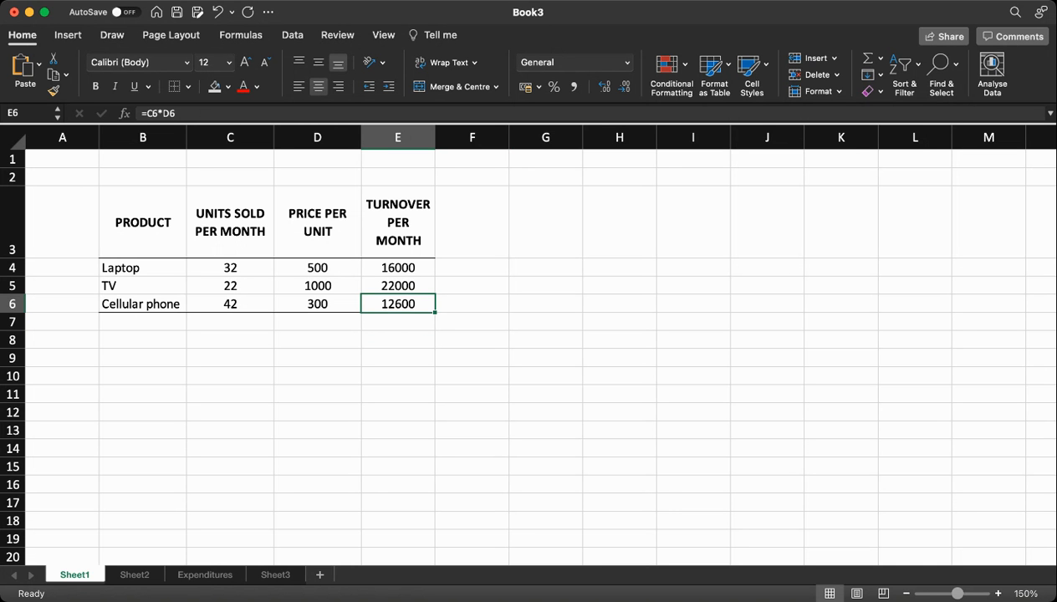
key(Delete)
click(398, 286)
key(Delete)
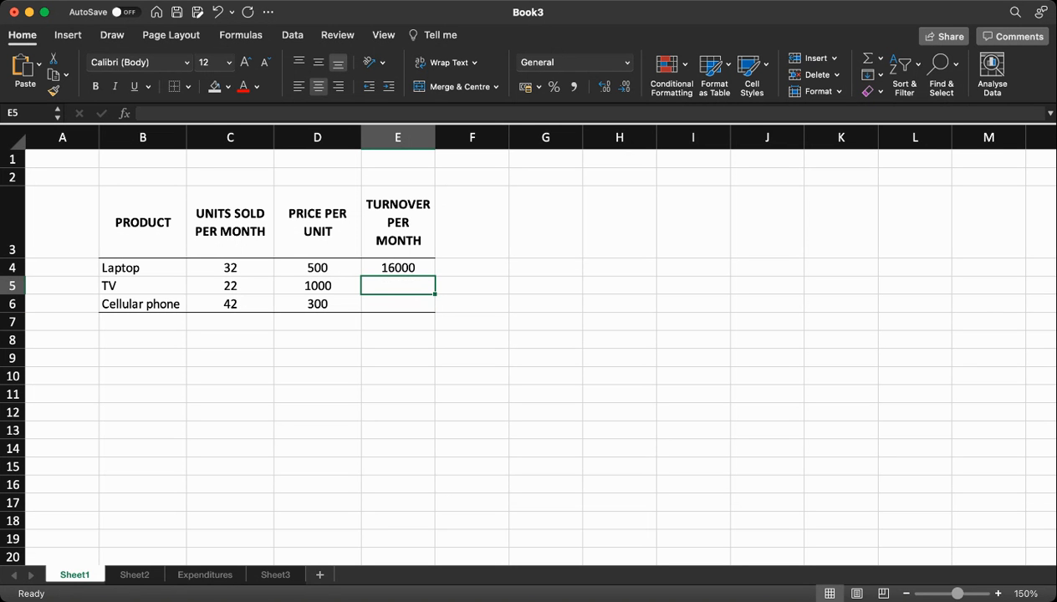
Examine the Laptop turnover formula in E4 and its cell references without changing it
click(398, 268)
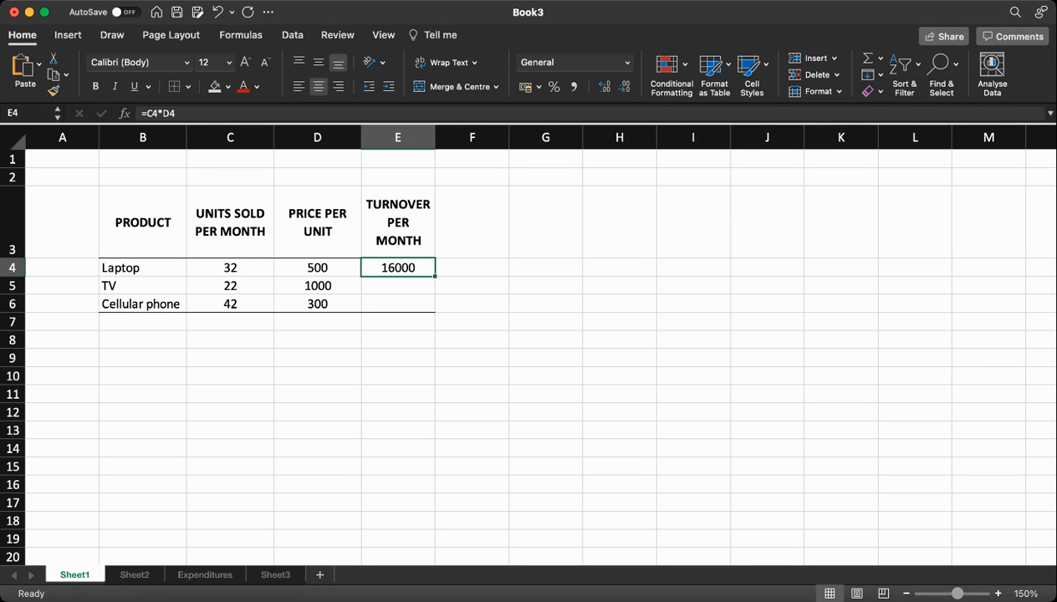
drag(181, 109, 139, 112)
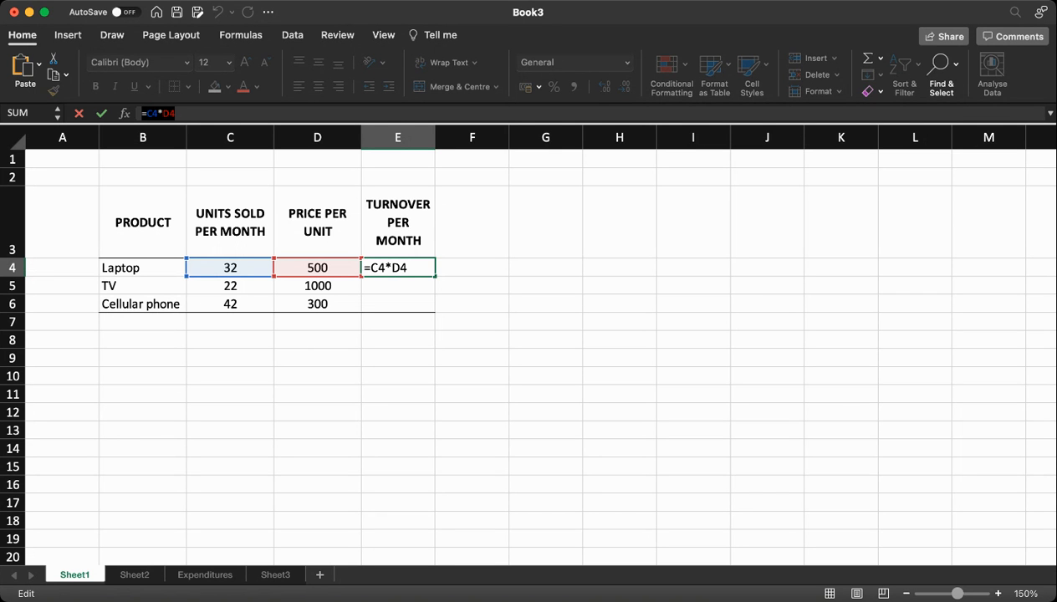
key(ctrl+Return)
click(545, 430)
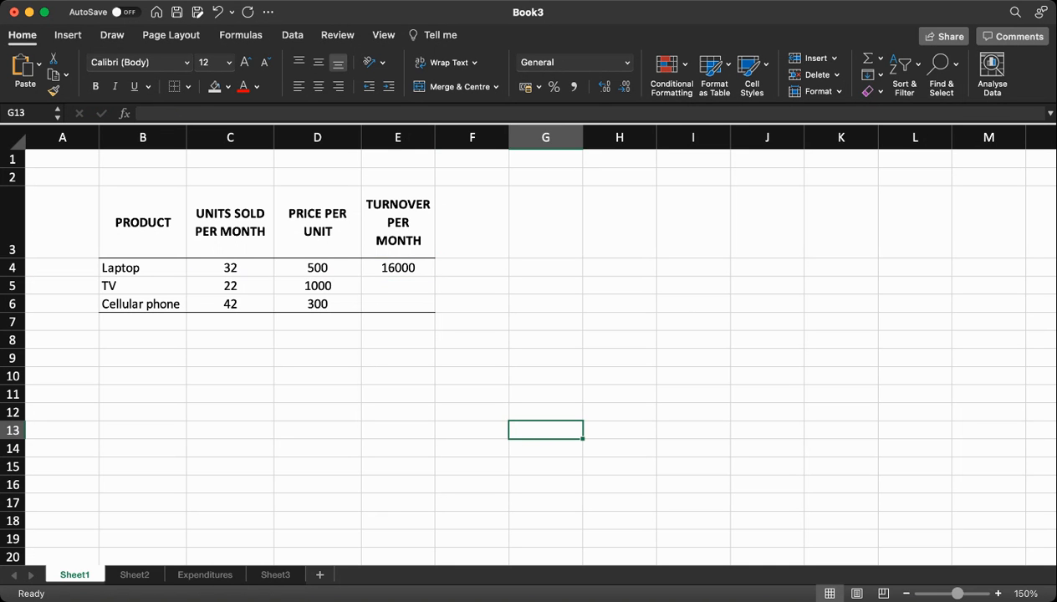
Fill the Laptop turnover formula from E4 down through E6 for the TV and Cellular phone
click(398, 267)
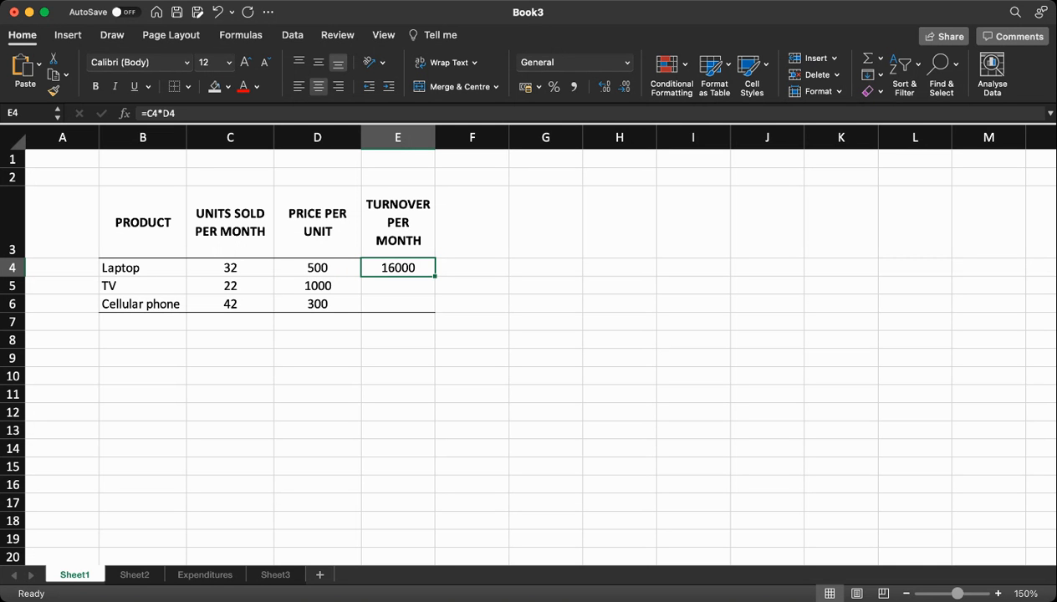
drag(435, 276, 430, 308)
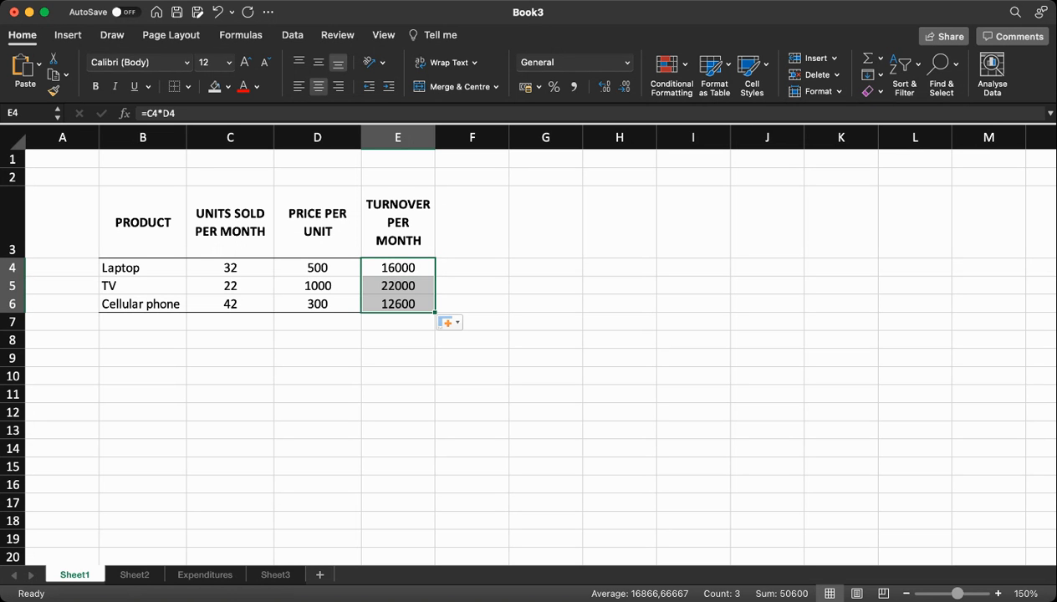
click(398, 394)
Compare the filled TV turnover formula in E5 with the original Laptop formula in E4
click(398, 286)
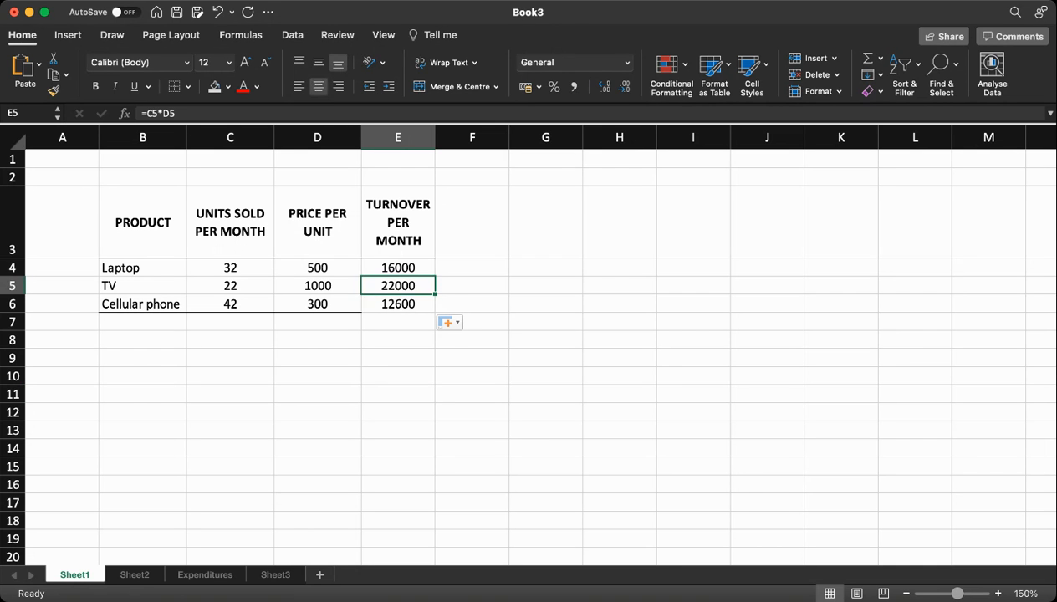
click(398, 267)
click(398, 285)
click(472, 357)
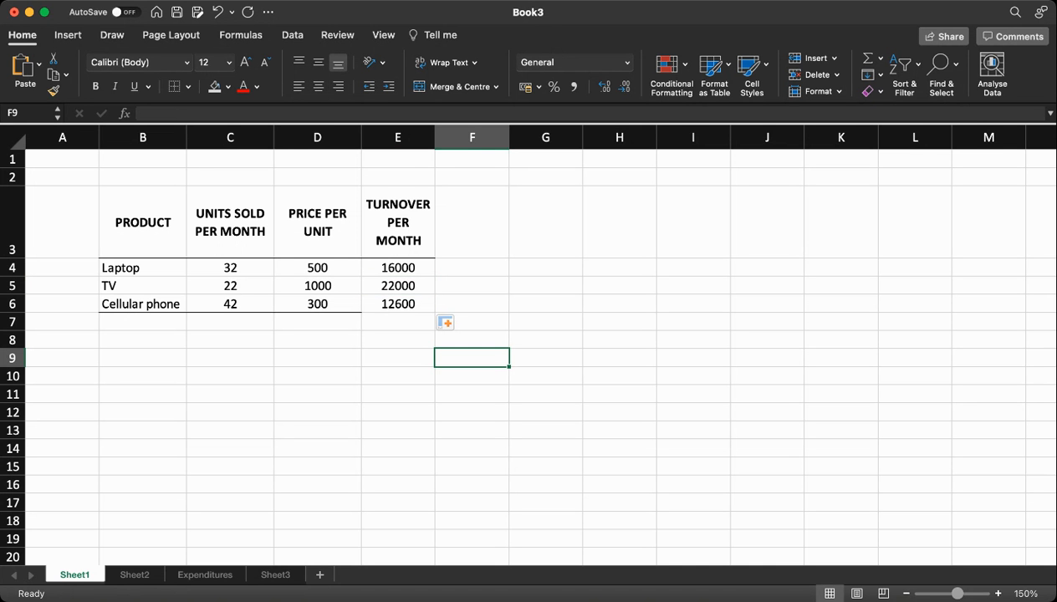
Copy the cell formatting of the Cellular phone price in D6 onto its turnover cell E6
click(318, 304)
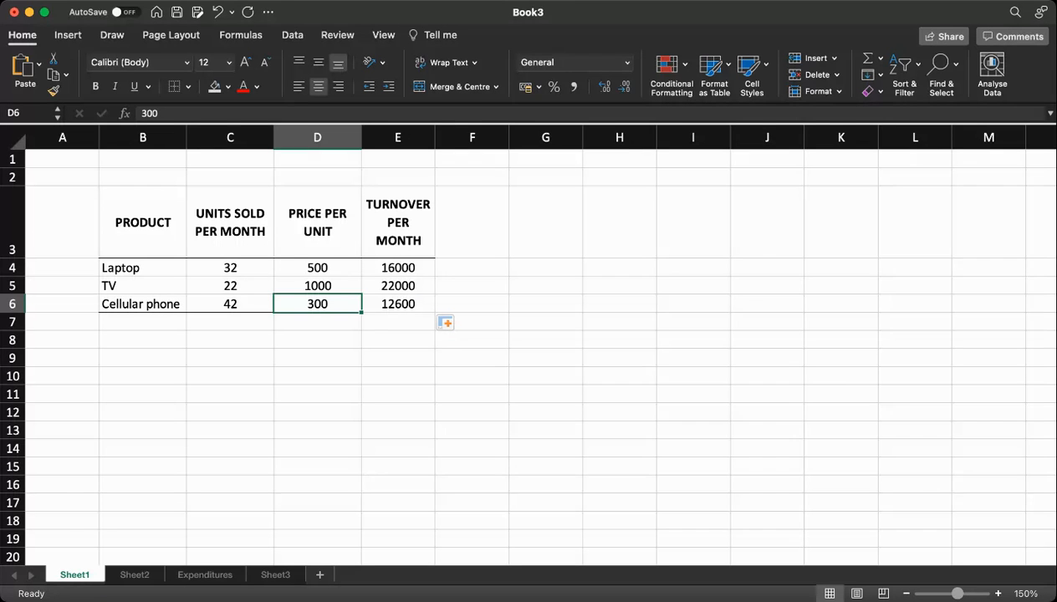
click(56, 98)
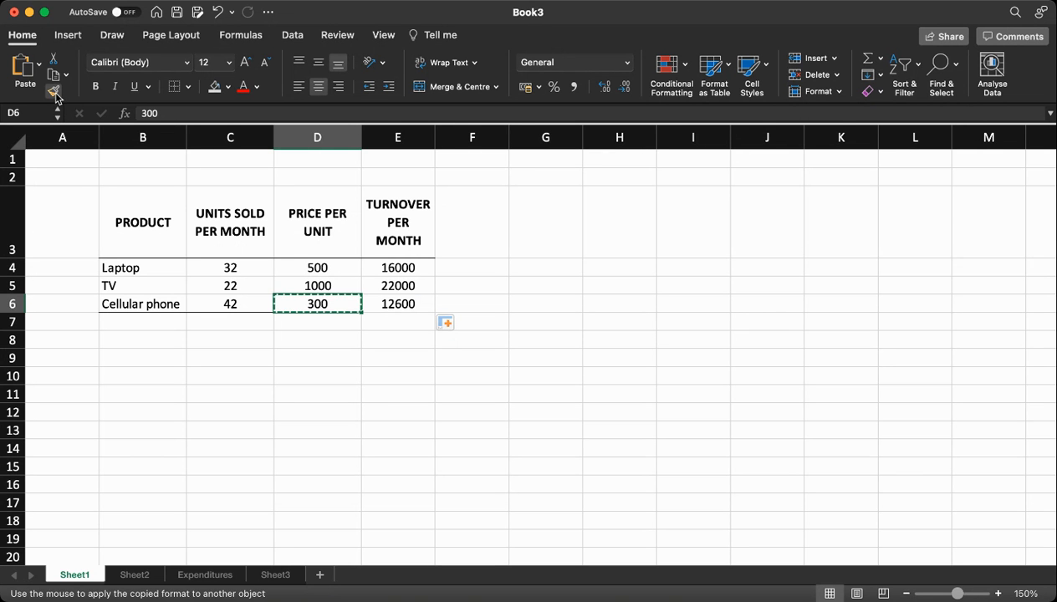
click(398, 303)
click(398, 358)
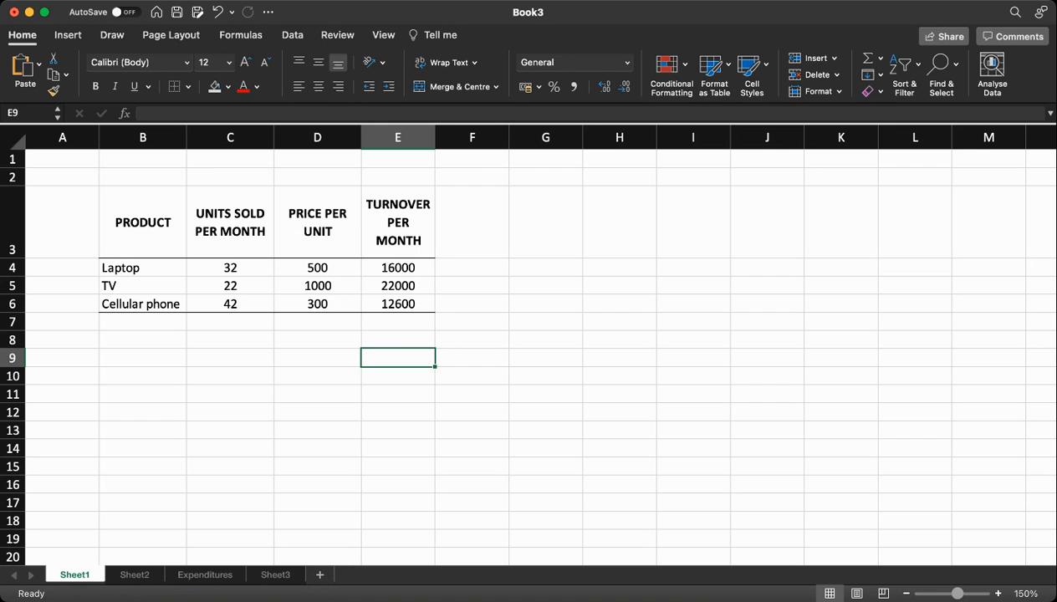
Add an AutoSum total of the three product turnovers, E4 to E6, in cell E7
drag(398, 268, 397, 322)
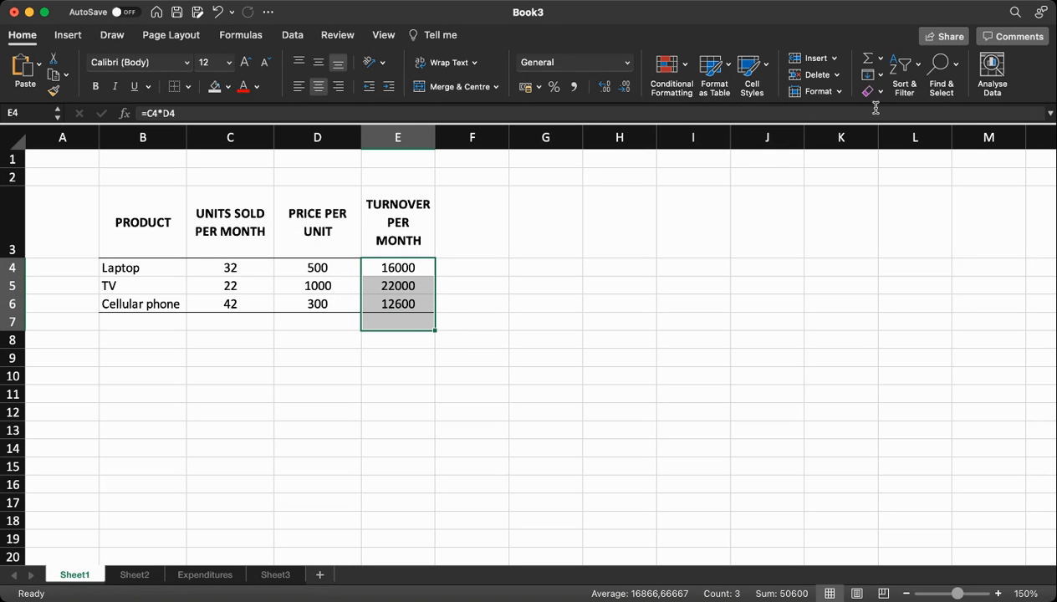
click(868, 60)
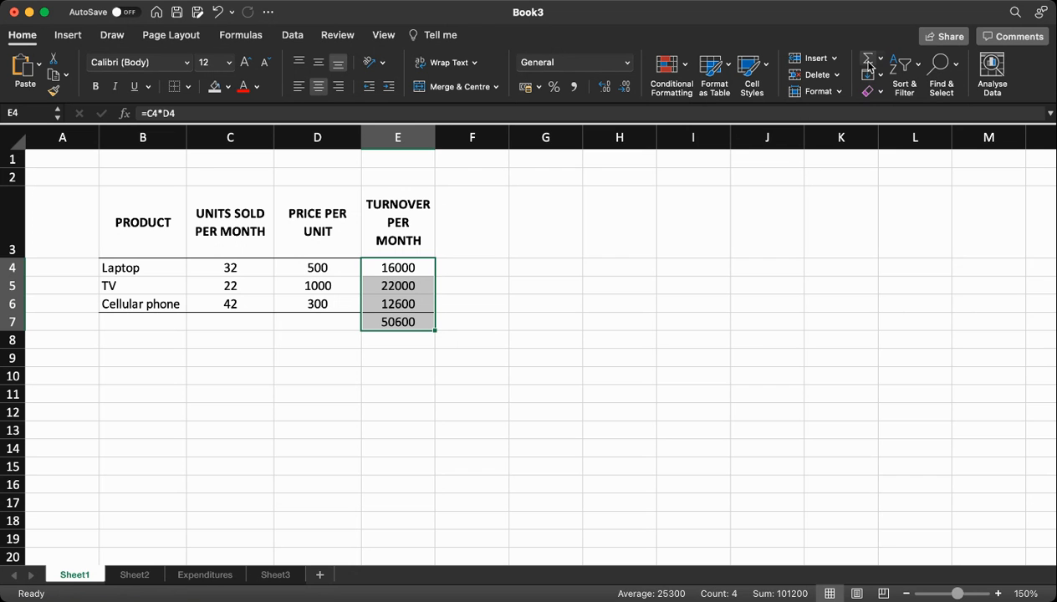
click(618, 412)
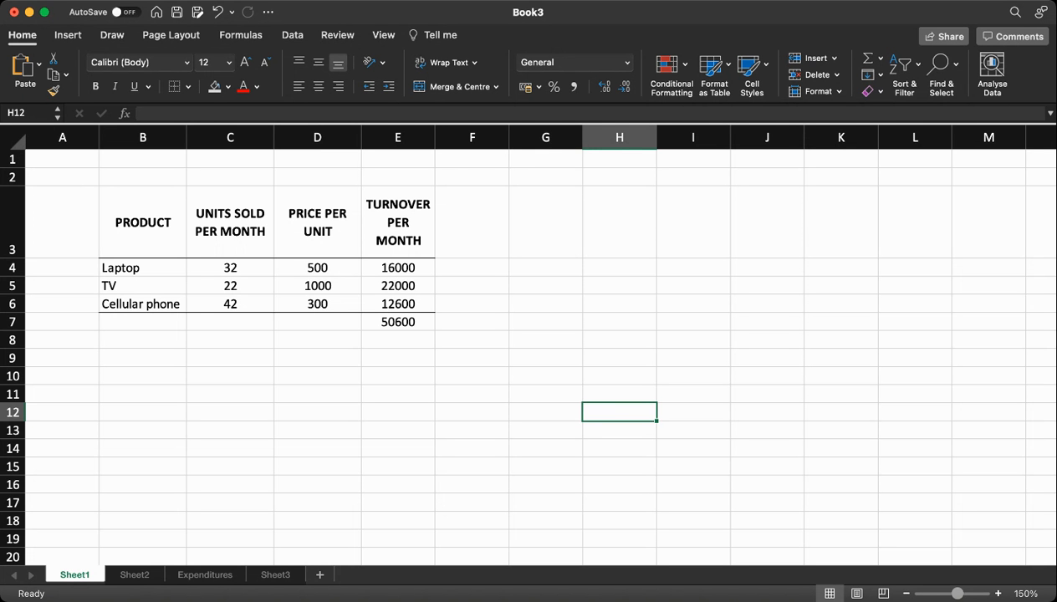
Add an AutoSum total of the units sold per month, C4 to C6, in cell C7
click(230, 268)
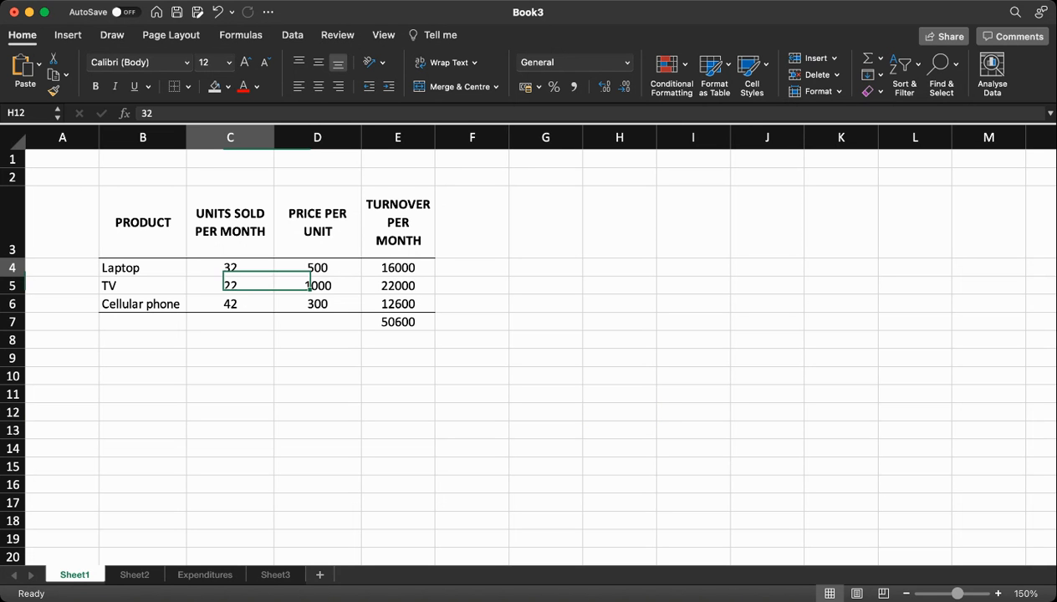
key(shift+Down)
key(shift+Down)
key(shift+Down)
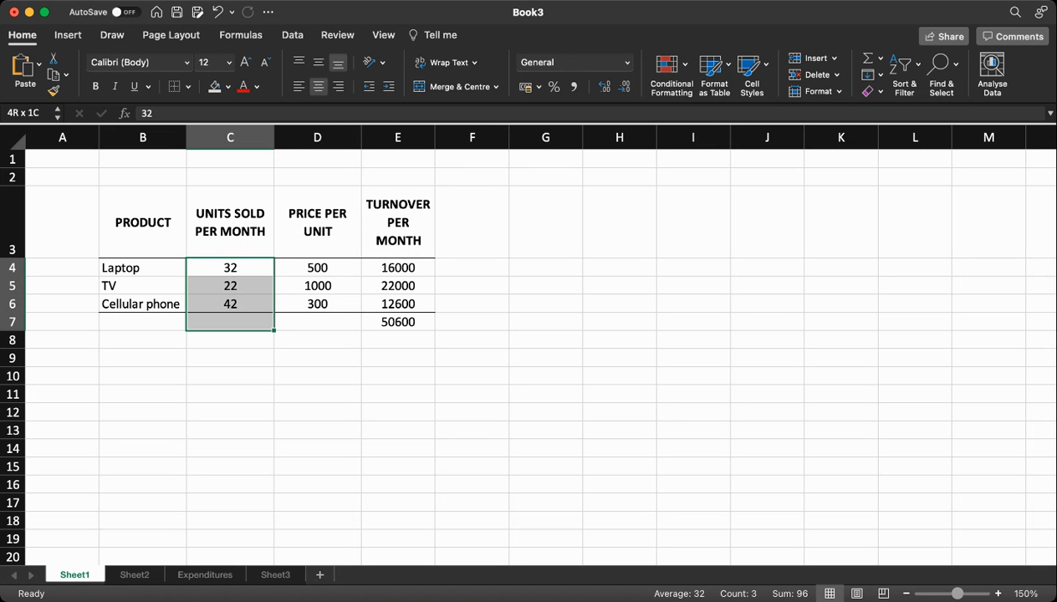
click(868, 58)
click(619, 411)
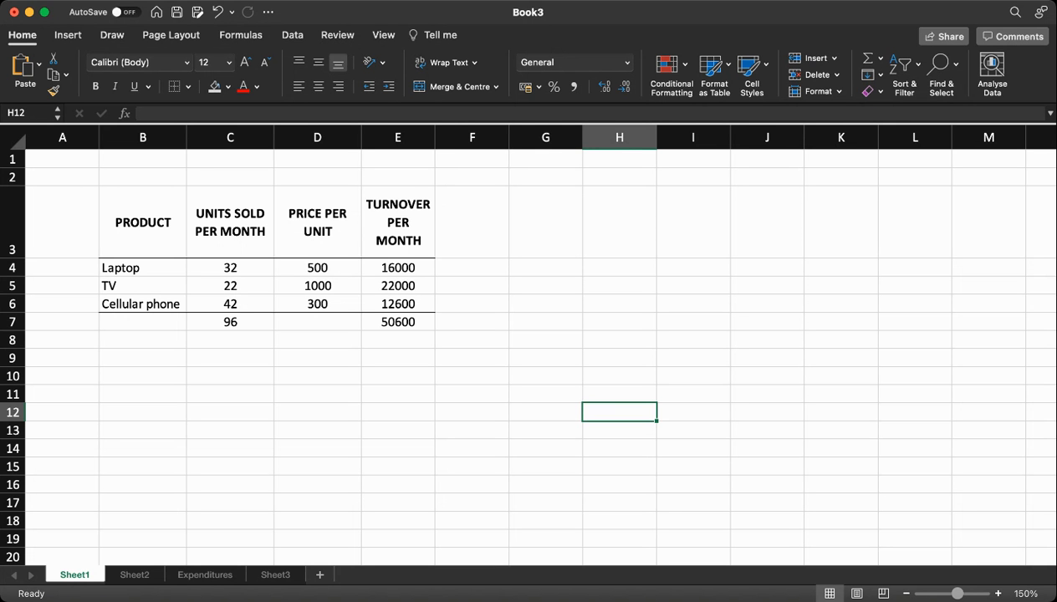
Clear the turnover total in E7 and rebuild it with the Formula Builder's SUM function over E4:E6
click(397, 322)
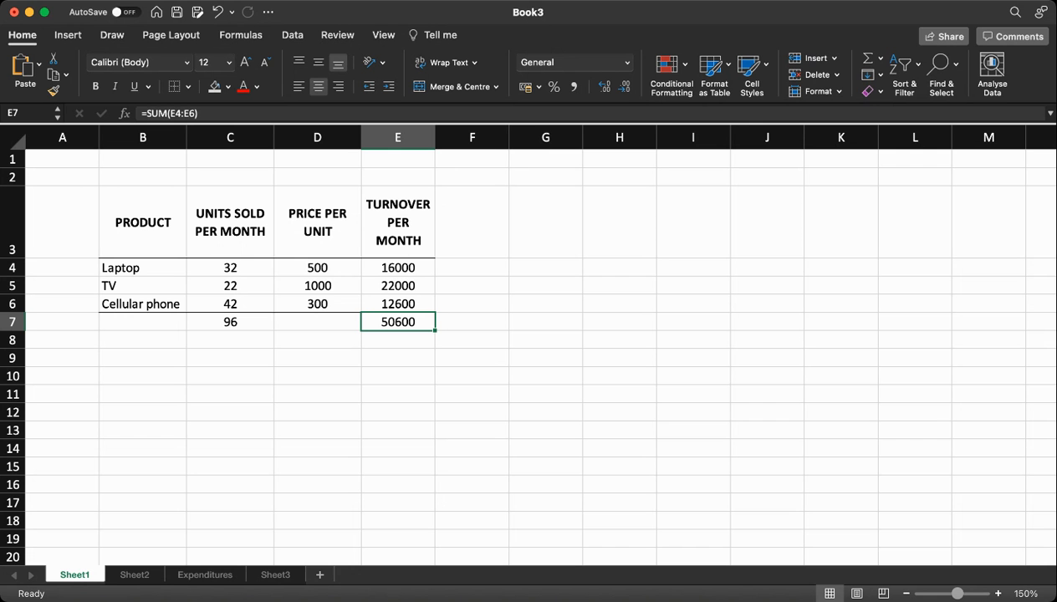
key(Delete)
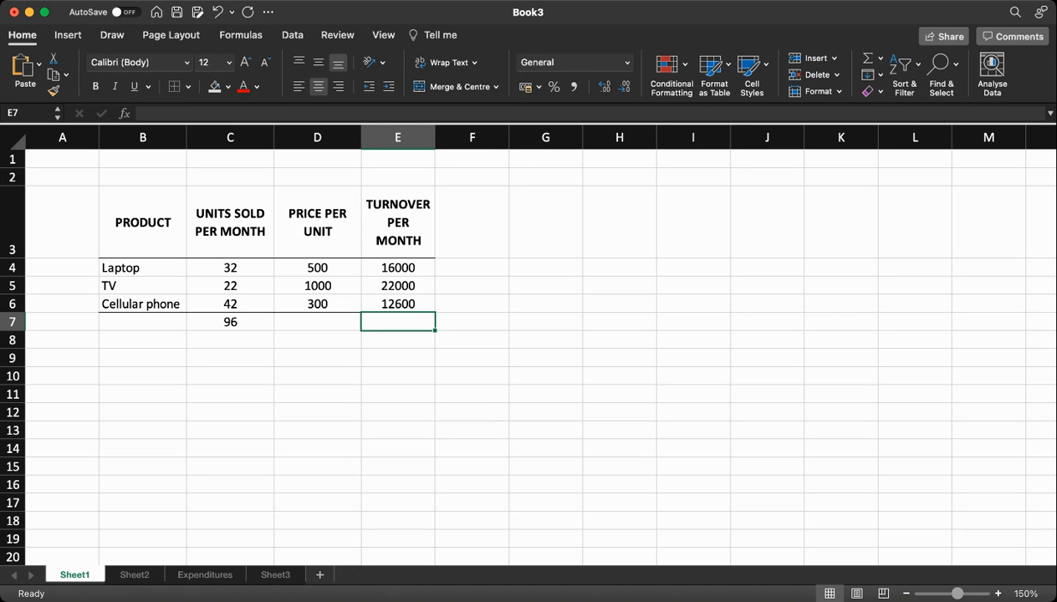
click(123, 118)
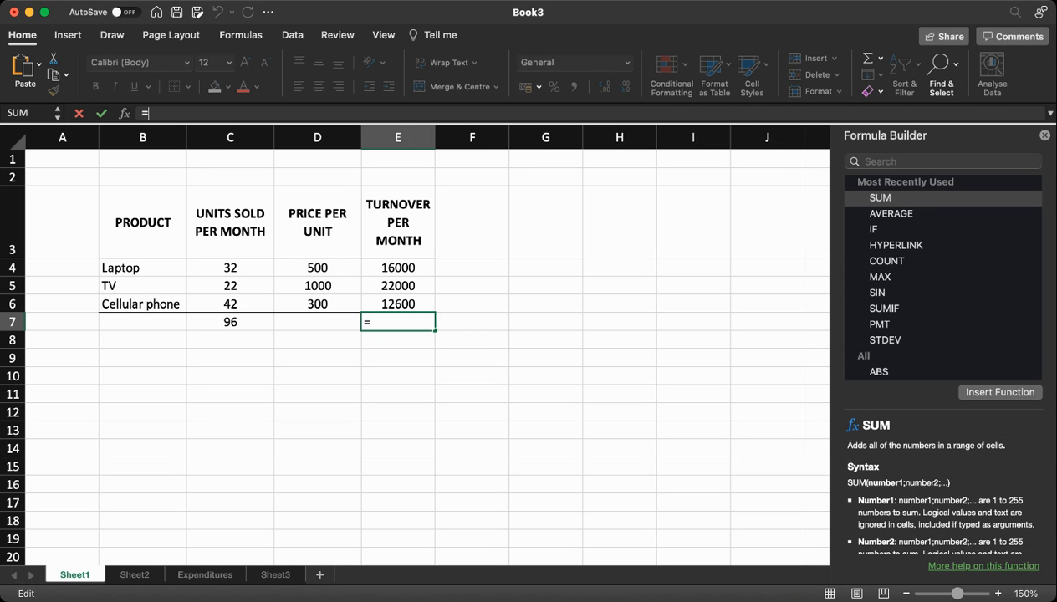
click(854, 161)
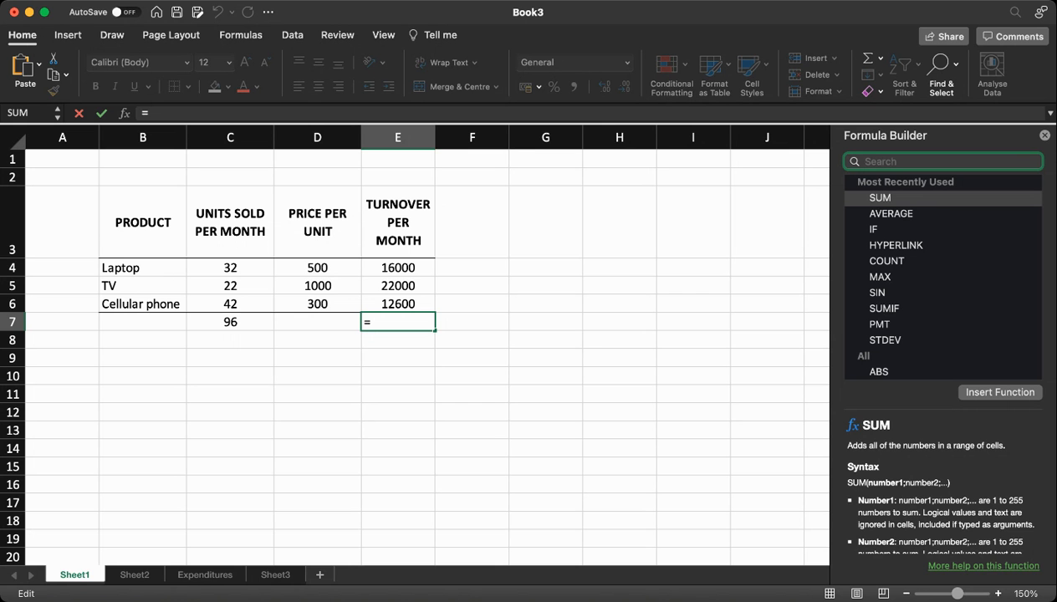
text(SUM)
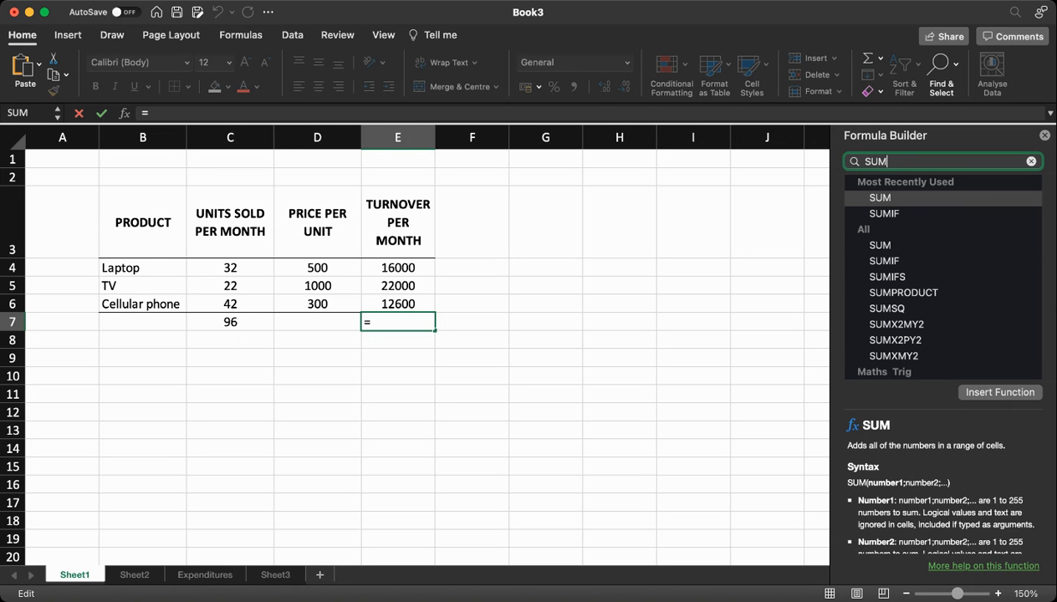
click(880, 245)
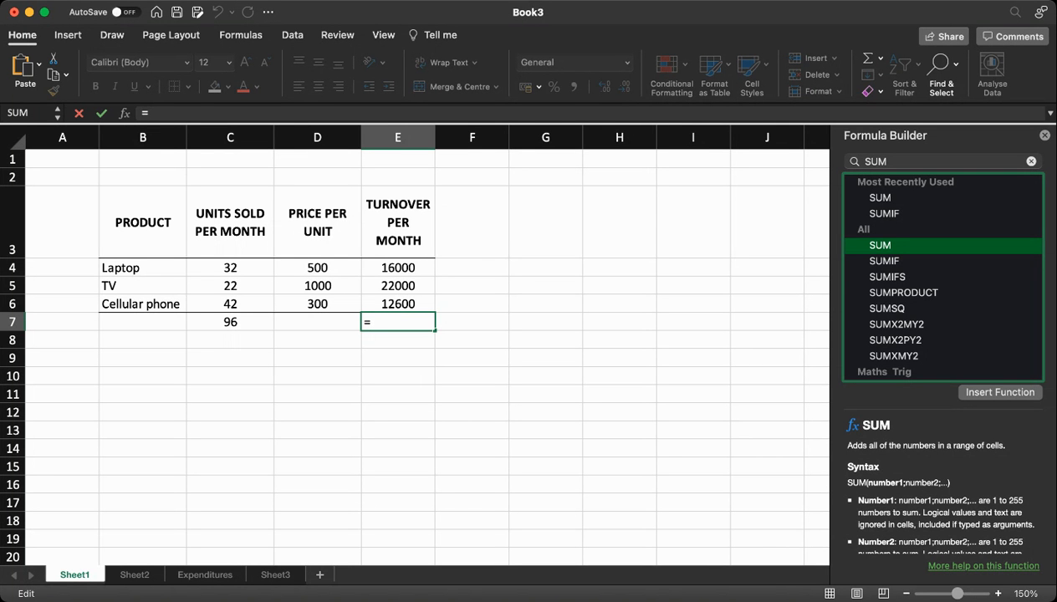
key(Return)
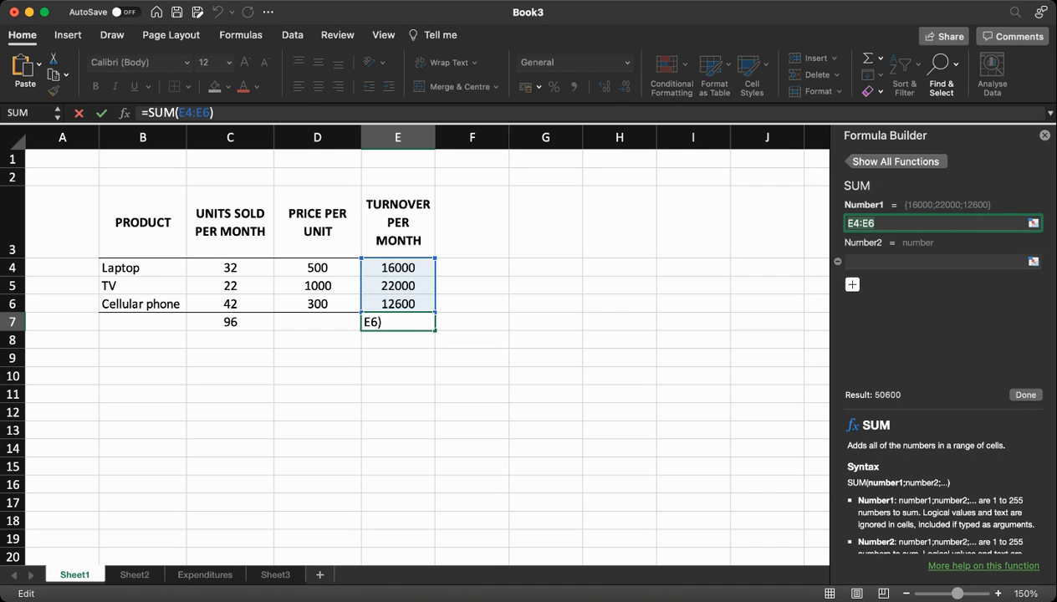
key(Return)
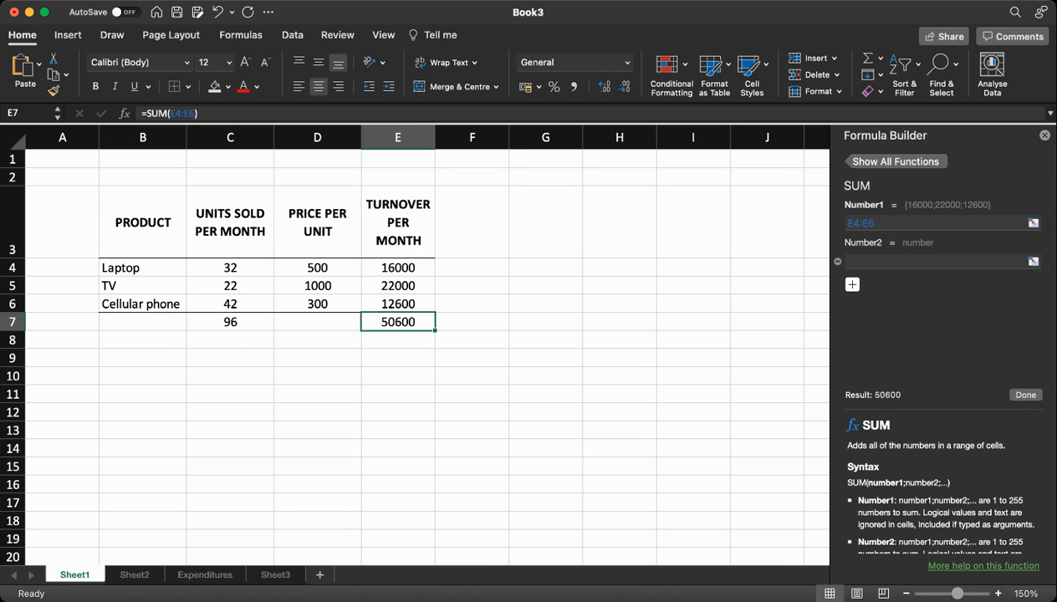
click(693, 412)
click(398, 322)
Insert the AVERAGE function over the unit prices D4:D6 in cell D7 and close the Formula Builder
click(318, 322)
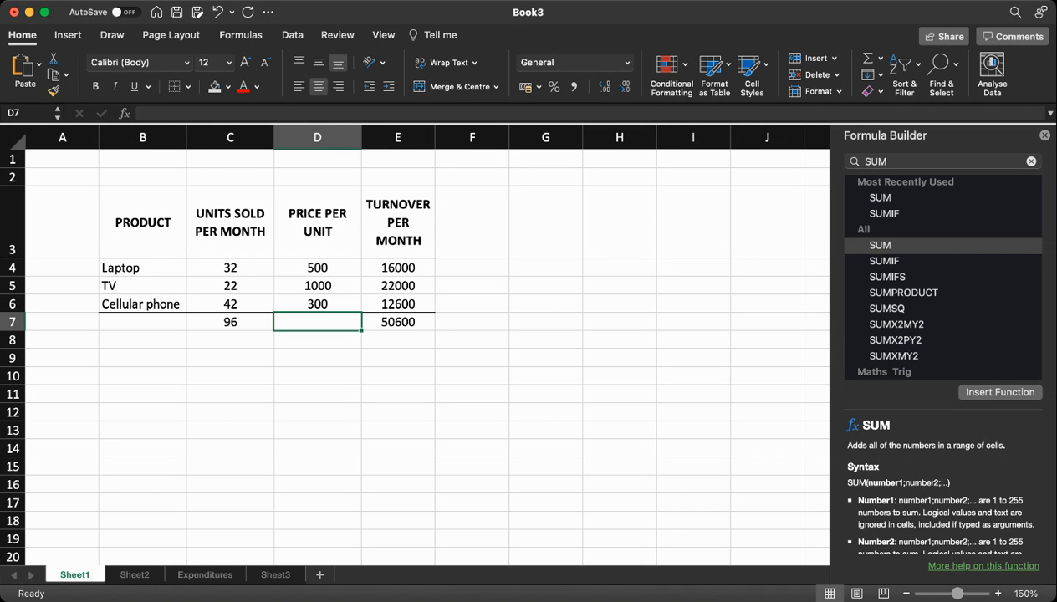
click(1031, 161)
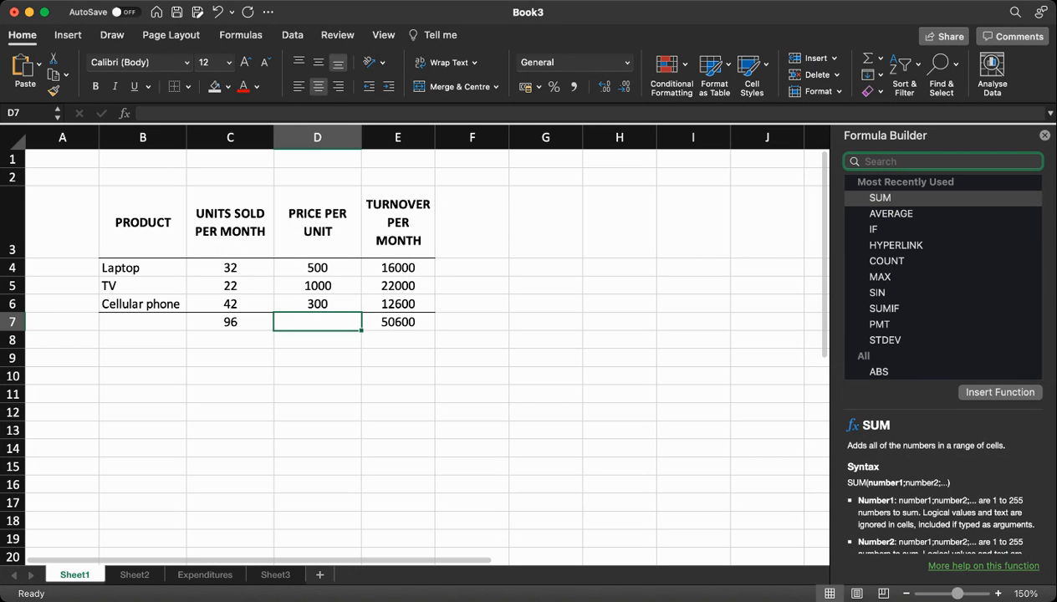
text(AVERAGE)
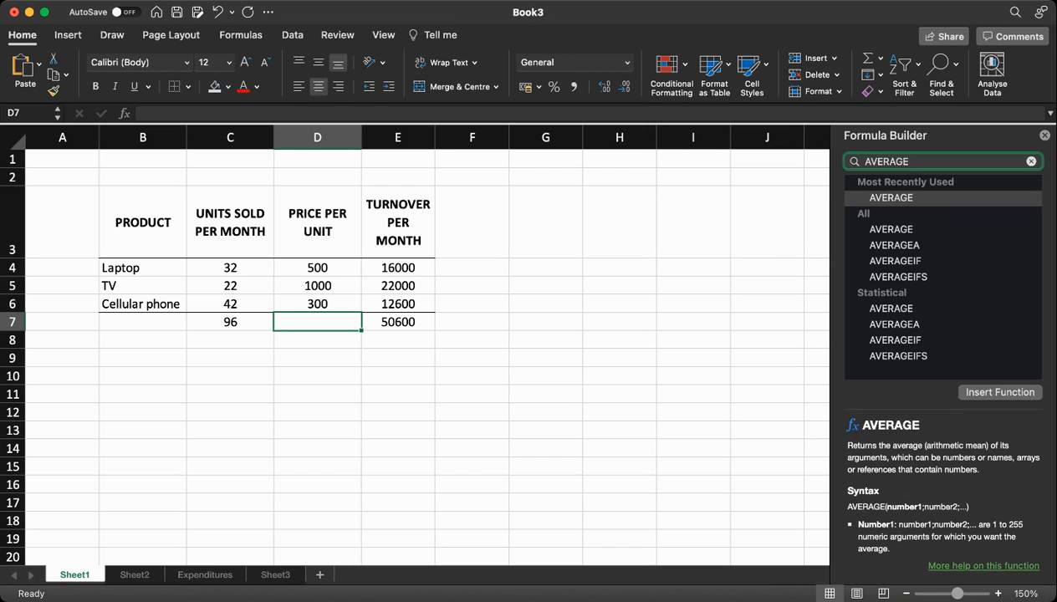
click(891, 229)
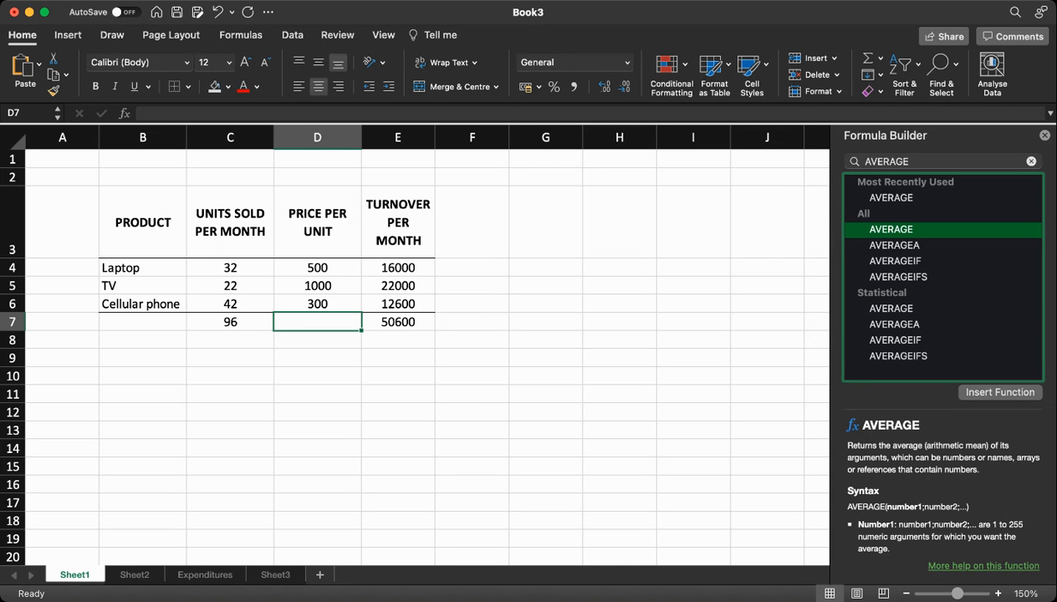
click(1000, 392)
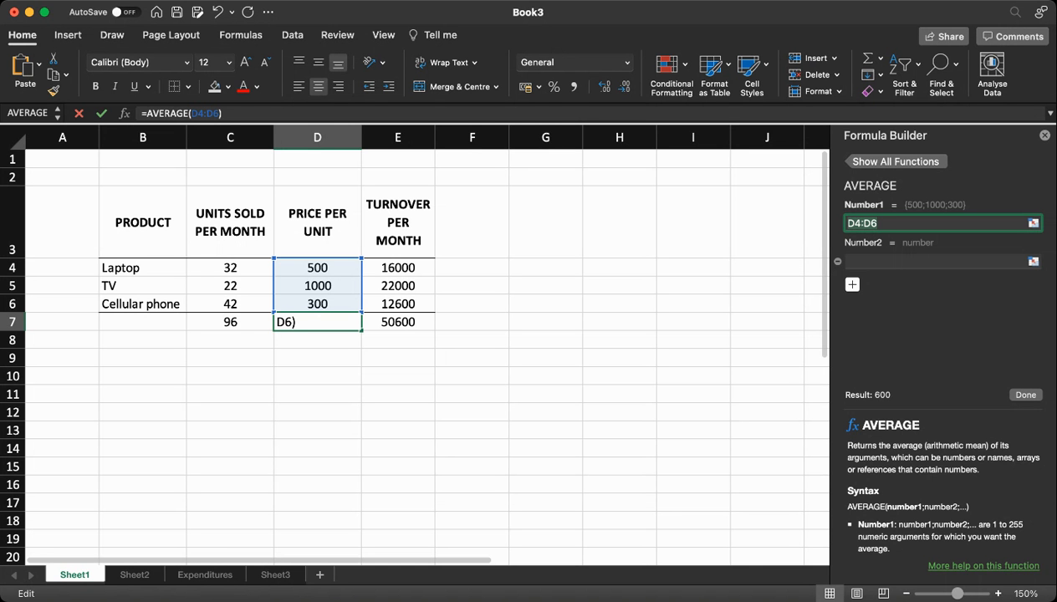
key(Return)
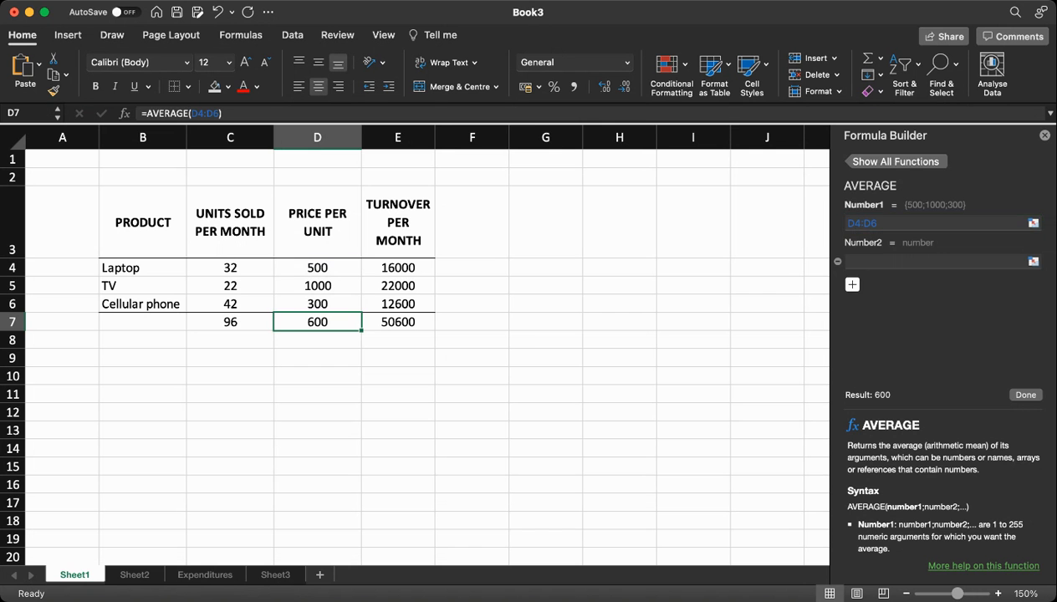
click(317, 411)
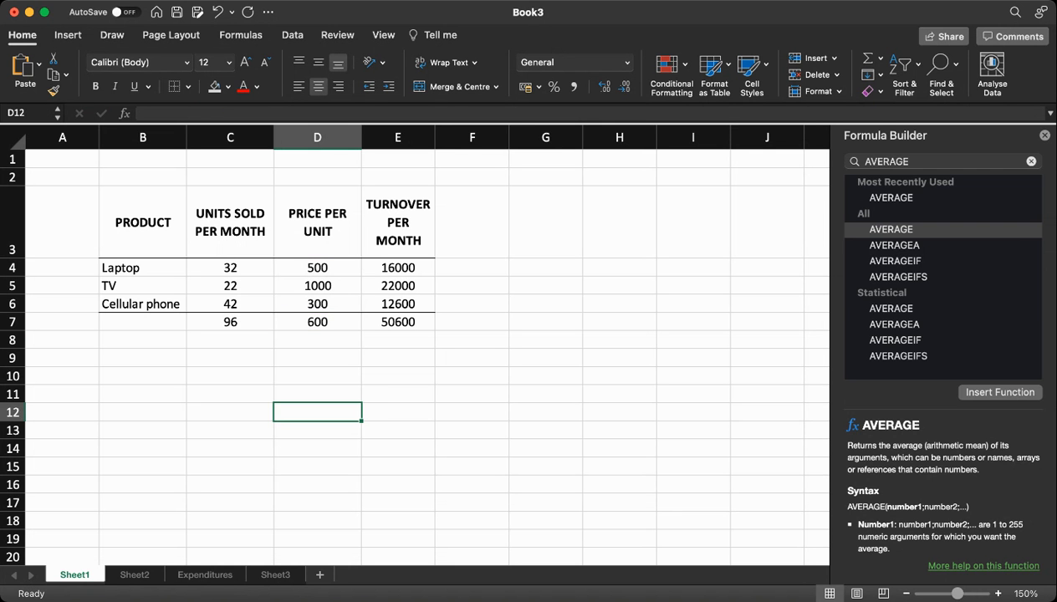
click(317, 321)
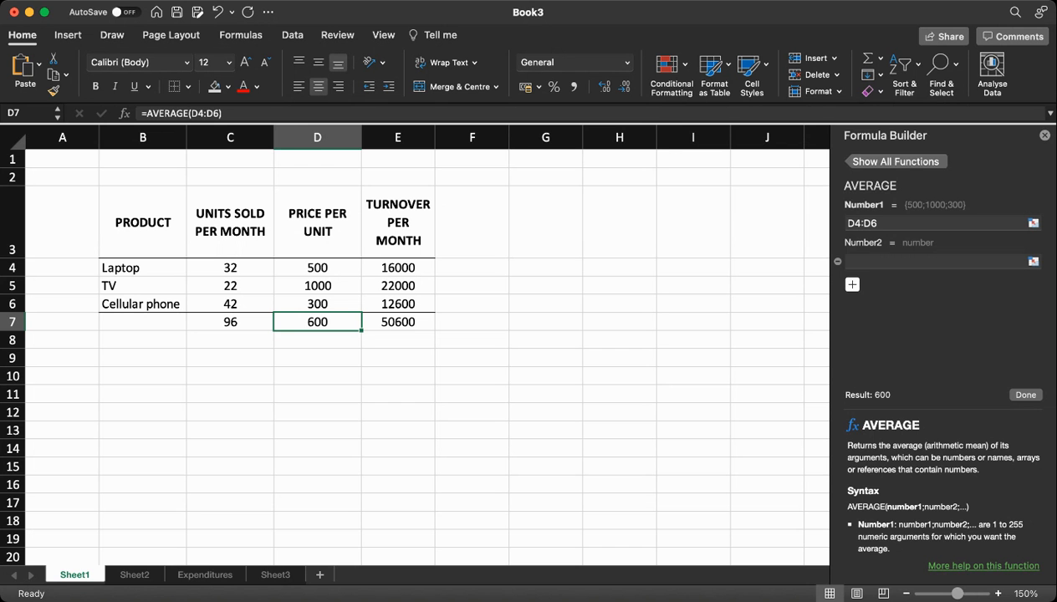
click(1044, 134)
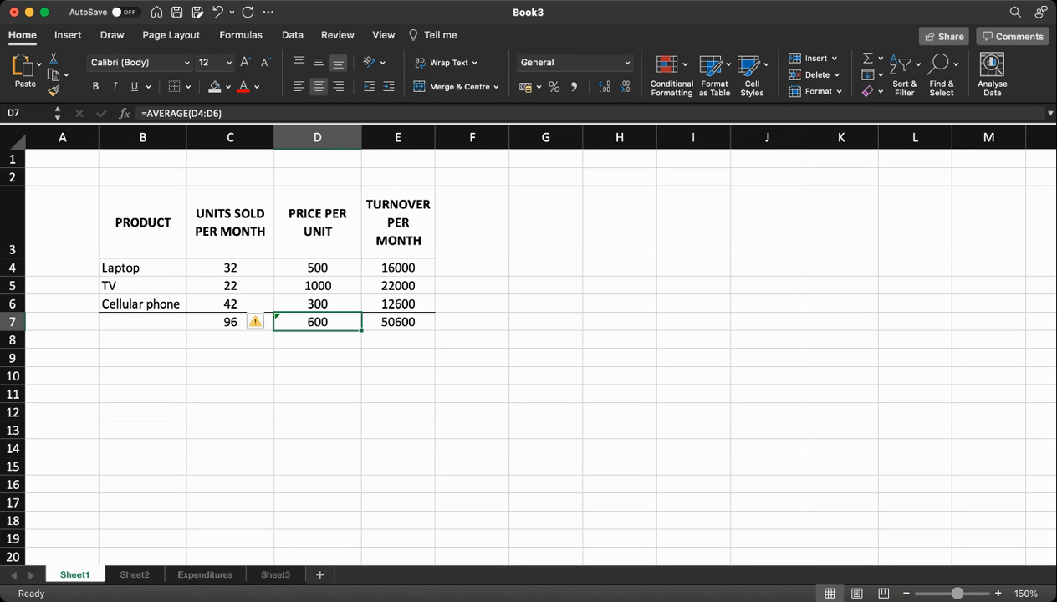
Apply the euro Currency format with two decimals to the Laptop price in D4
click(316, 376)
click(317, 322)
click(317, 412)
key(Up)
key(Up)
key(Up)
key(Up)
key(Up)
key(Up)
key(Up)
key(Up)
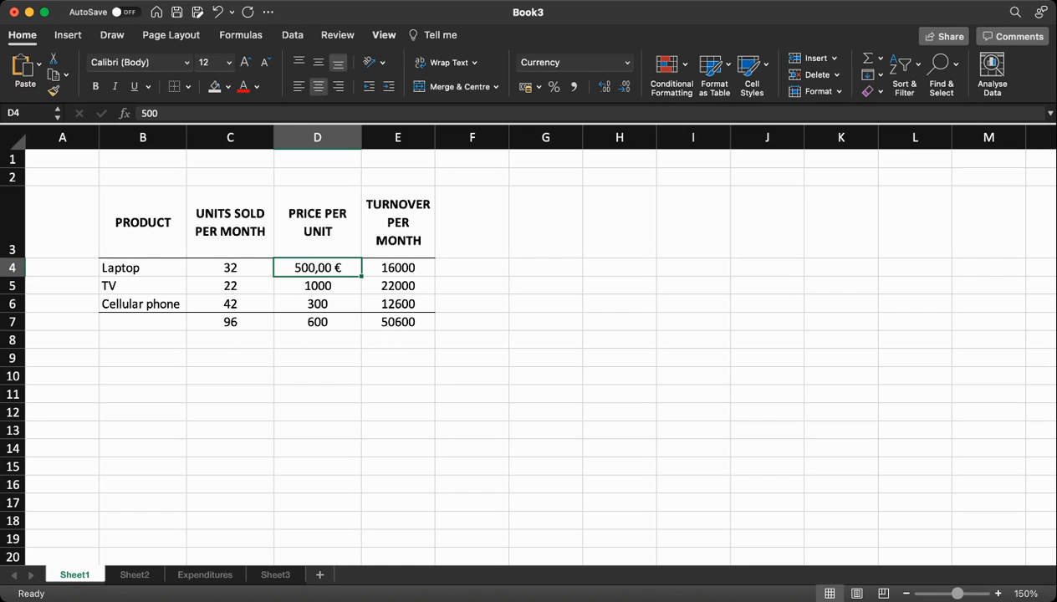
click(317, 394)
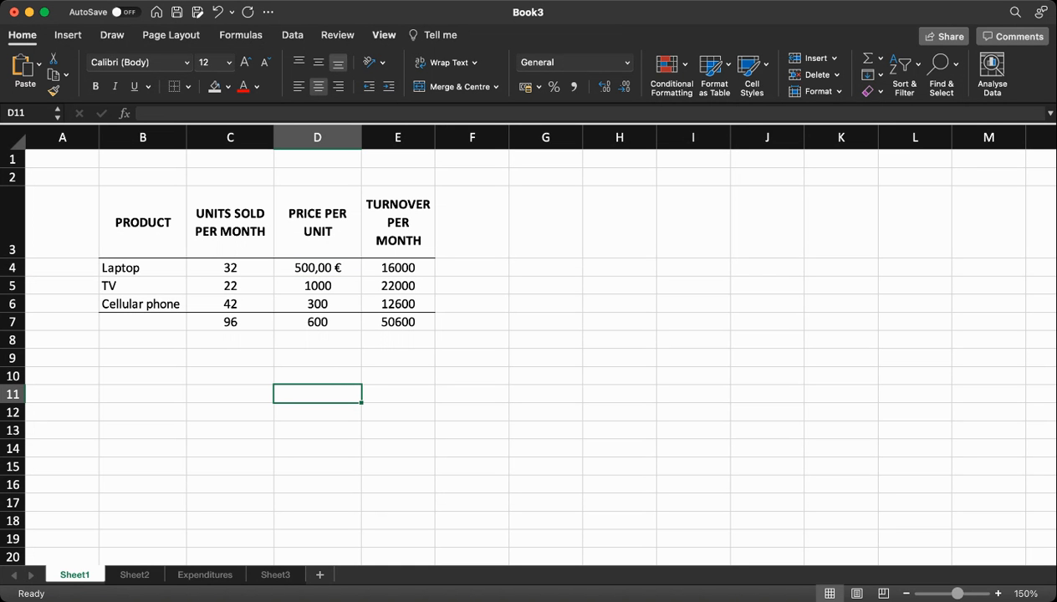
Apply the same euro Currency format to the TV and Cellular phone prices and the average, D5 to D7
click(317, 267)
drag(317, 283, 317, 322)
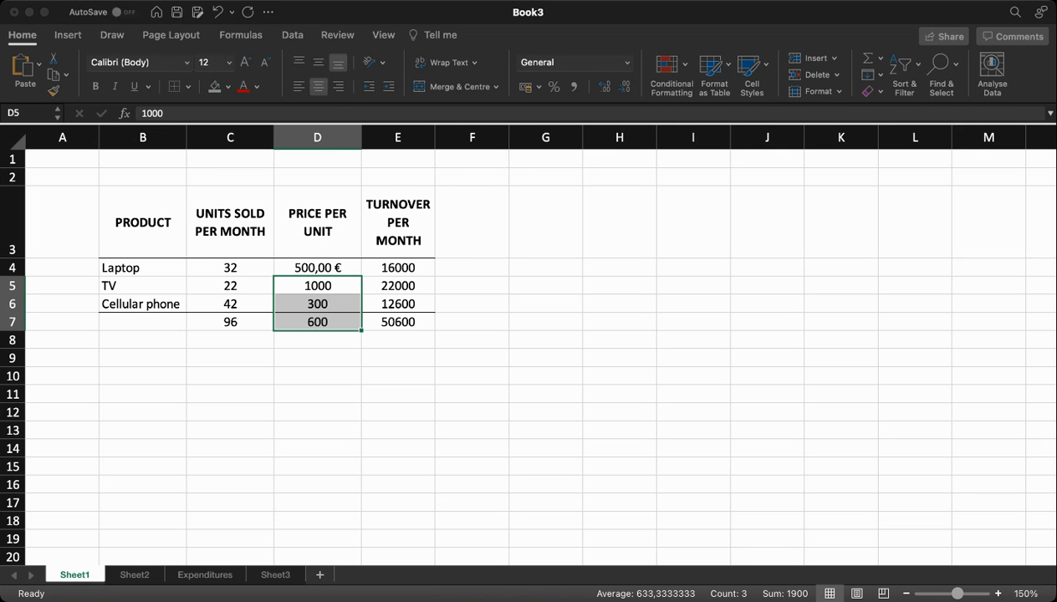
click(545, 430)
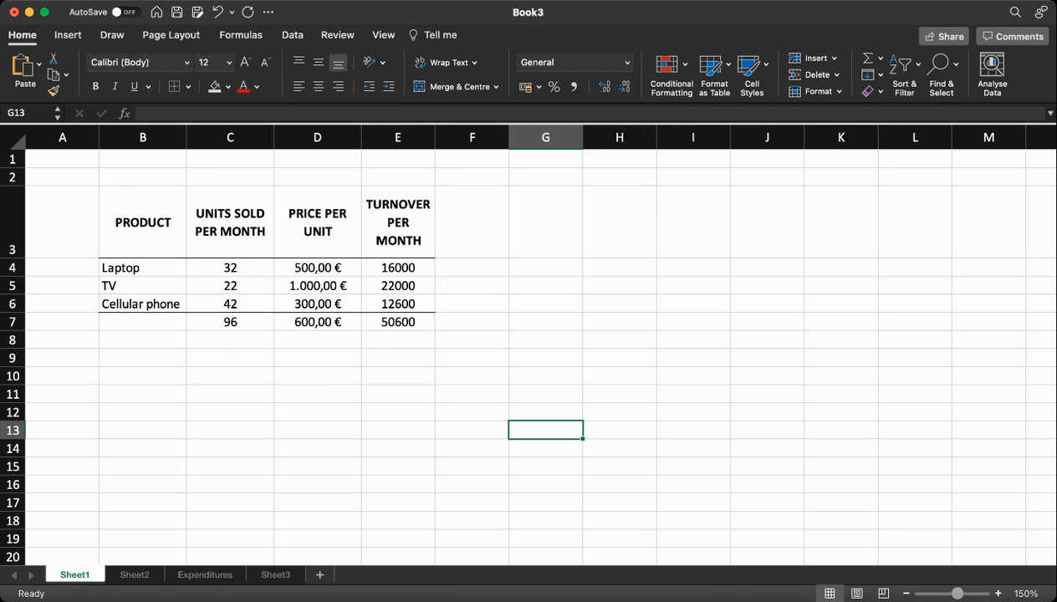
Apply the euro Currency format to the product turnovers and their total in E4 to E7
drag(398, 267, 398, 322)
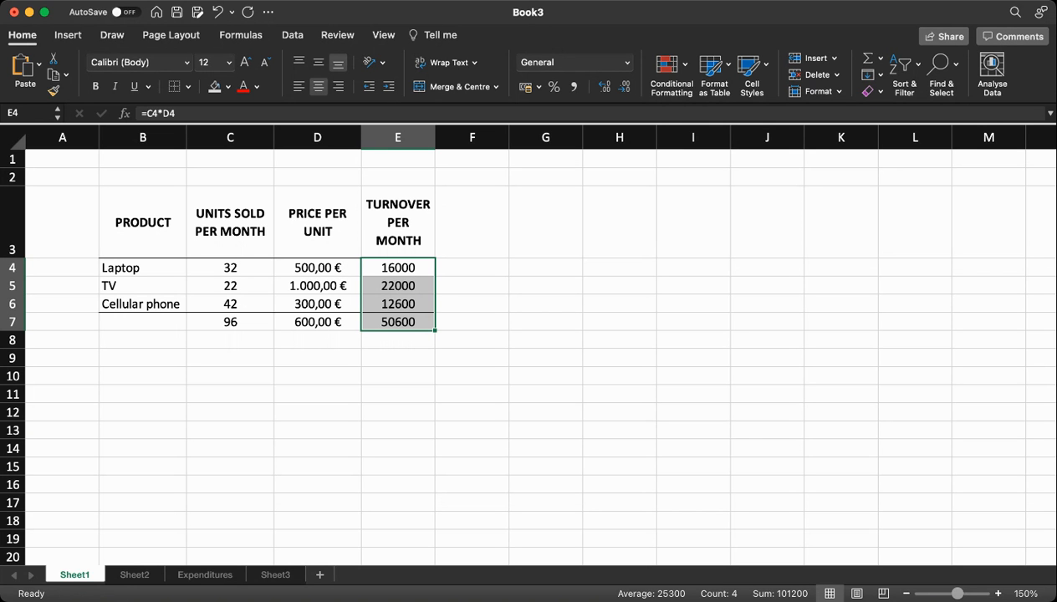
click(189, 8)
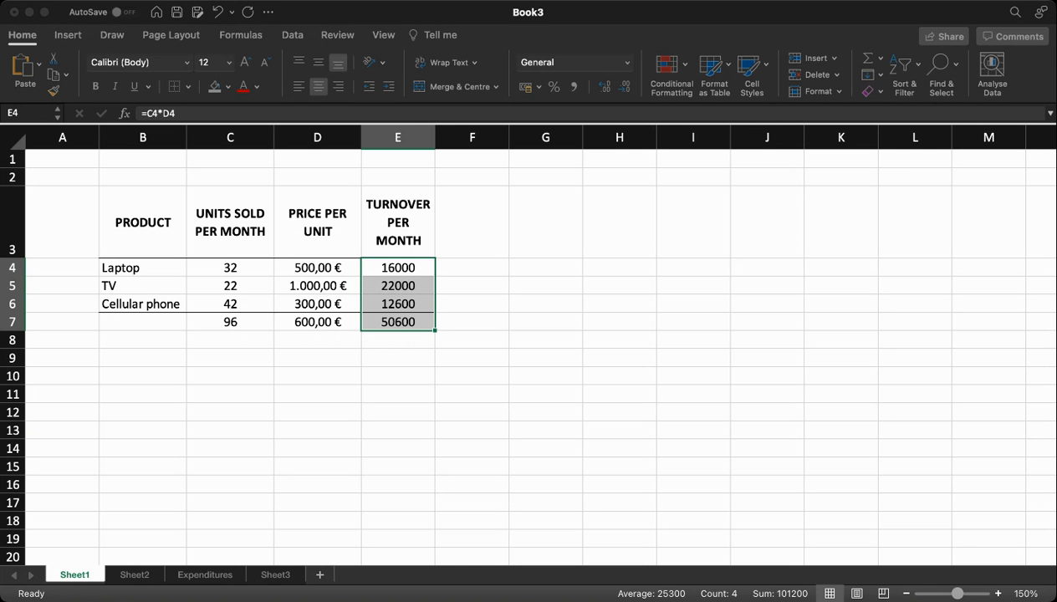
click(265, 29)
key(ctrl+shift+4)
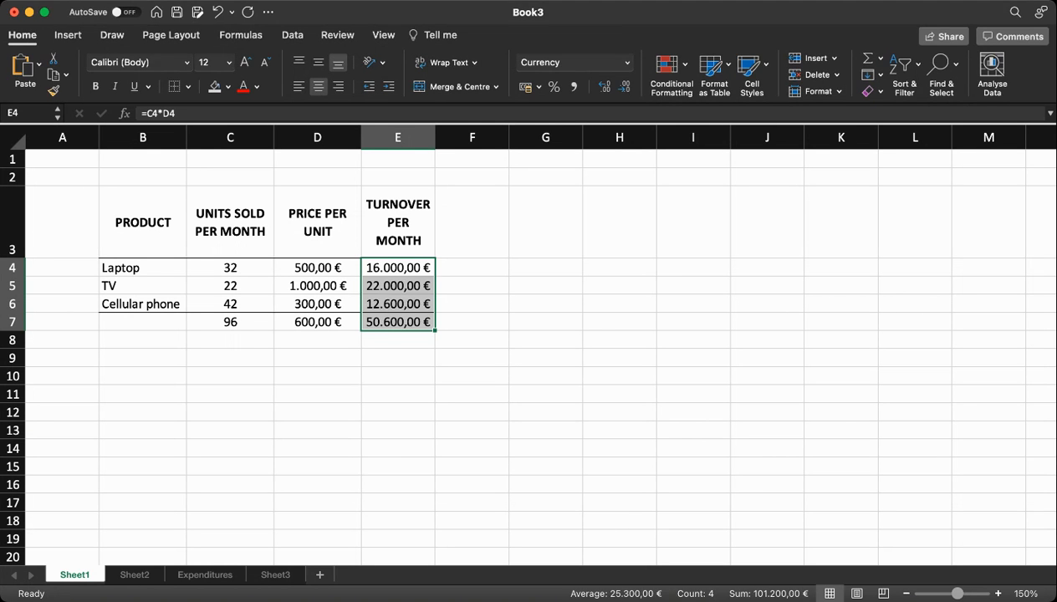
click(397, 393)
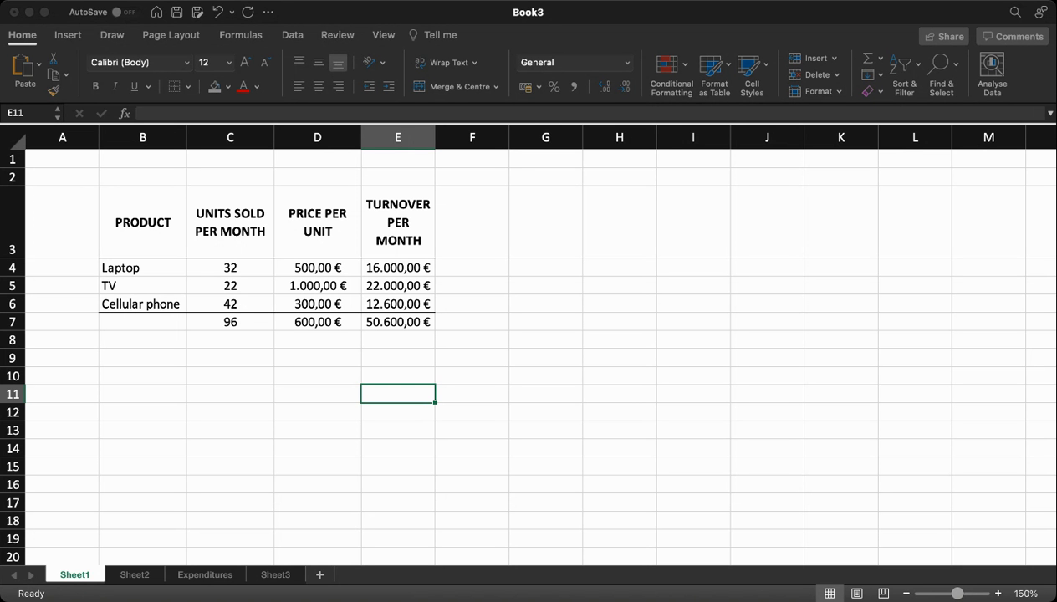
click(767, 466)
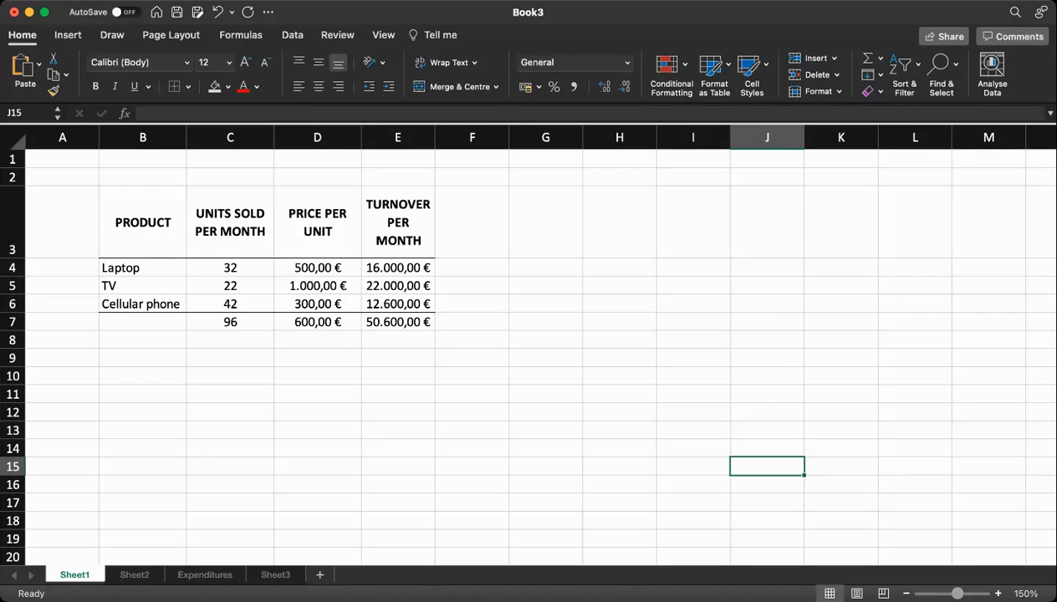